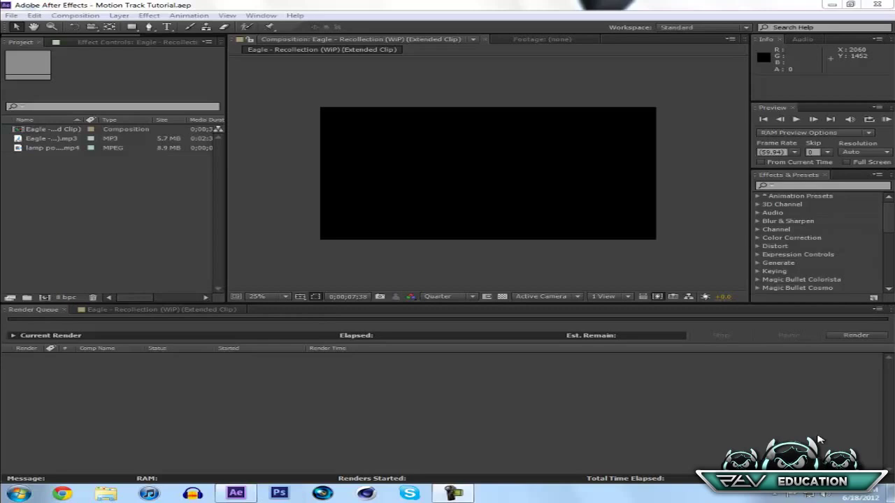
- Build a 'lamp post + street' composition from the lamp post + street.mp4 clip
left_click(86, 204)
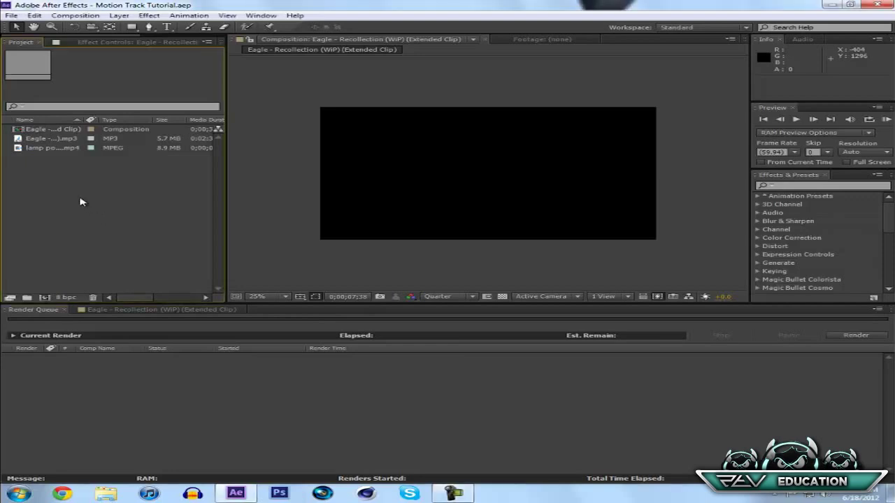
left_click_drag(40, 150, 44, 297)
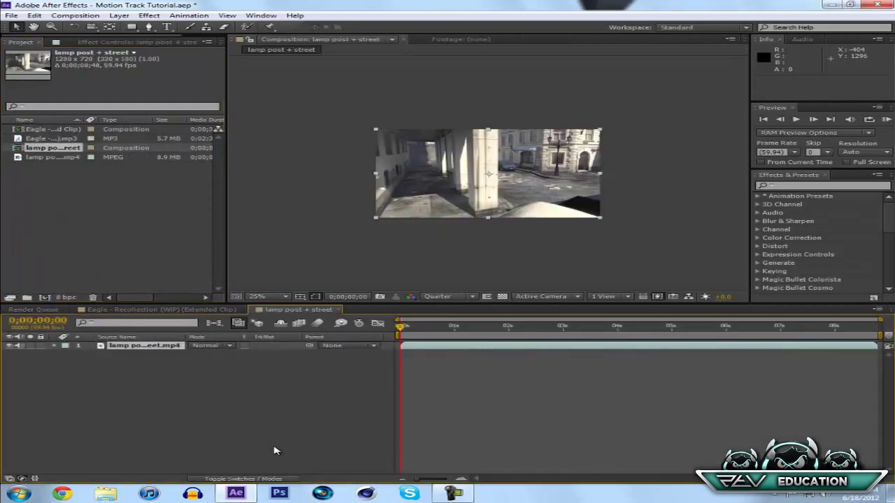
- Set the viewer to 50%, scrub a few seconds into the street footage and select layer 1
scroll(504, 227, "up", 1)
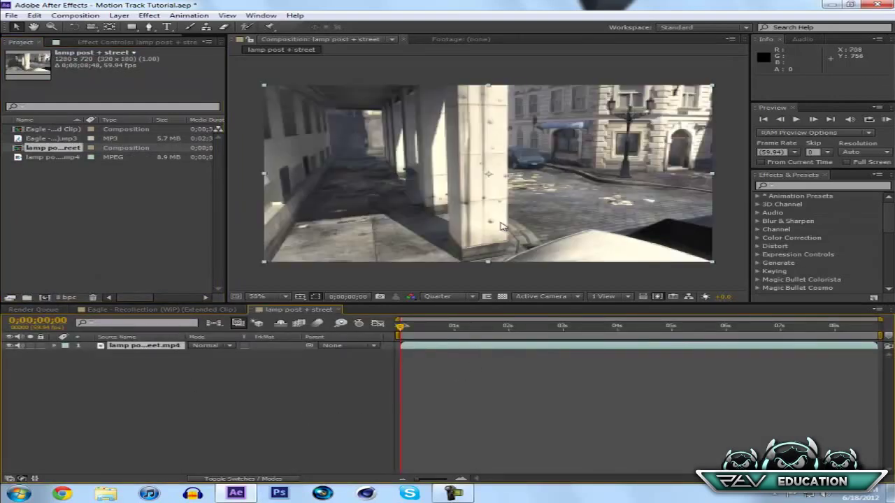
left_click(472, 329)
left_click_drag(487, 331, 383, 334)
left_click(344, 374)
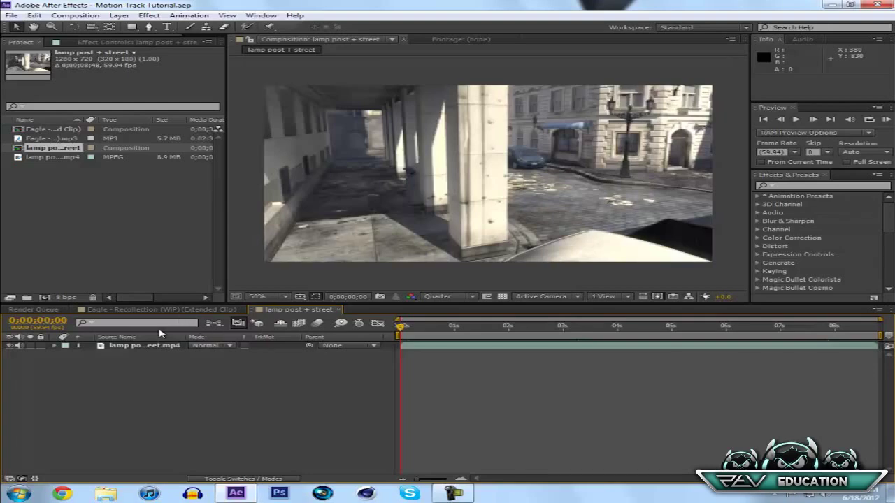
left_click(175, 347)
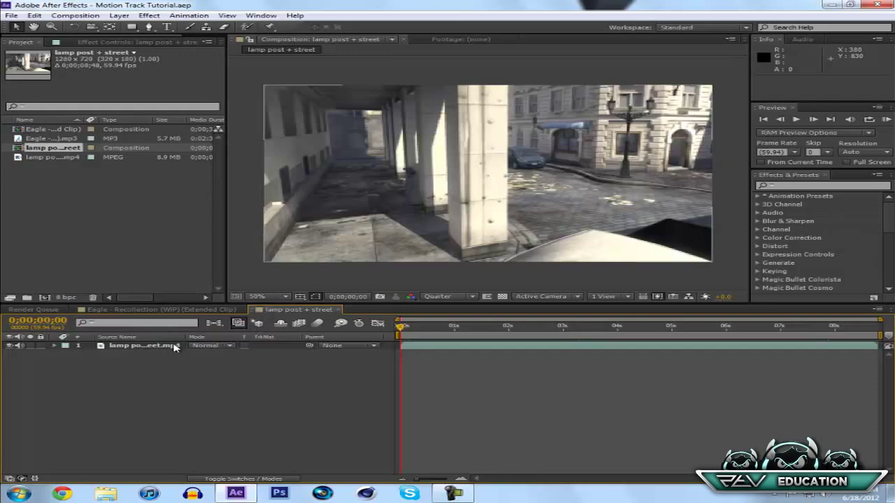
left_click(169, 348)
- Browse the footage layer's context menu and the Effect menu categories for a tracking effect
right_click(168, 349)
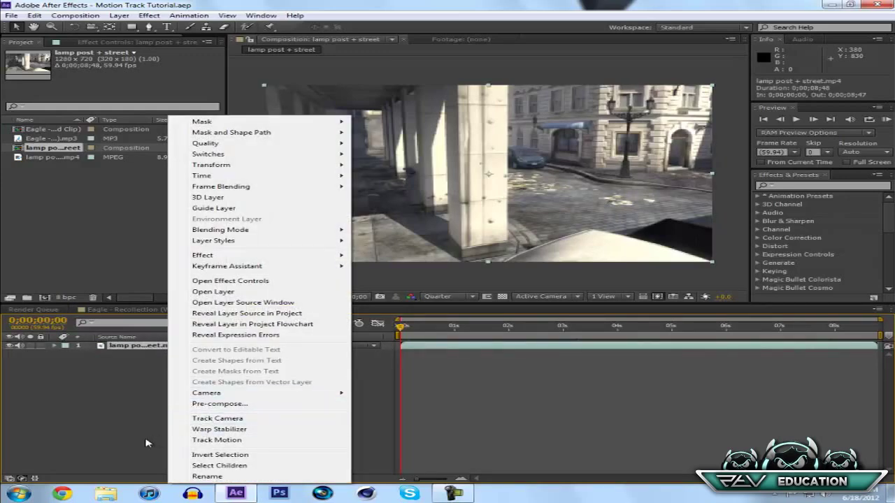
left_click(363, 427)
left_click(148, 16)
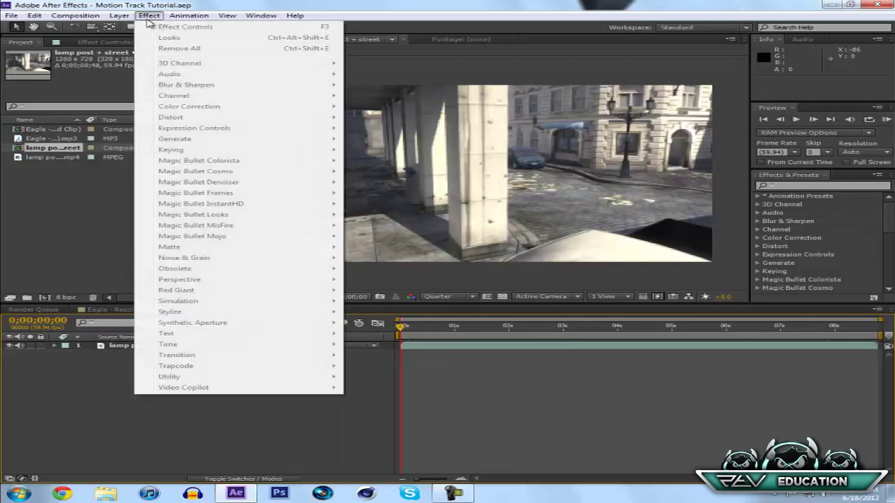
left_click(94, 410)
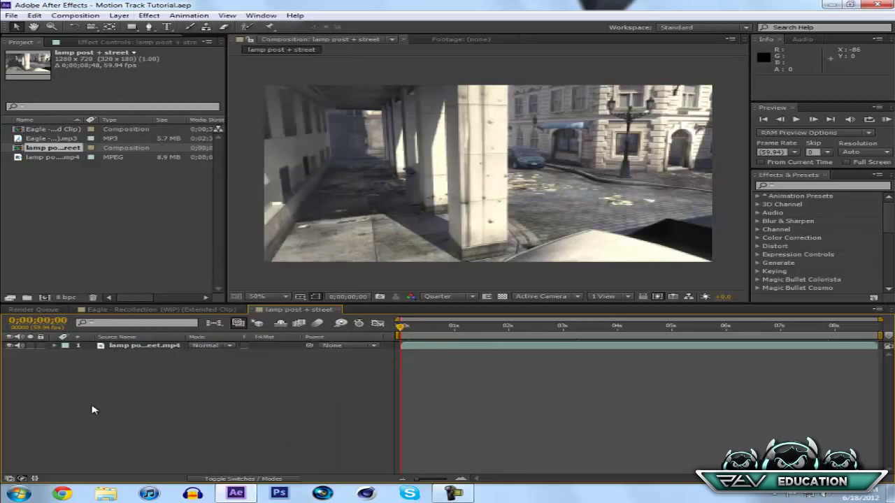
left_click(133, 349)
left_click(148, 16)
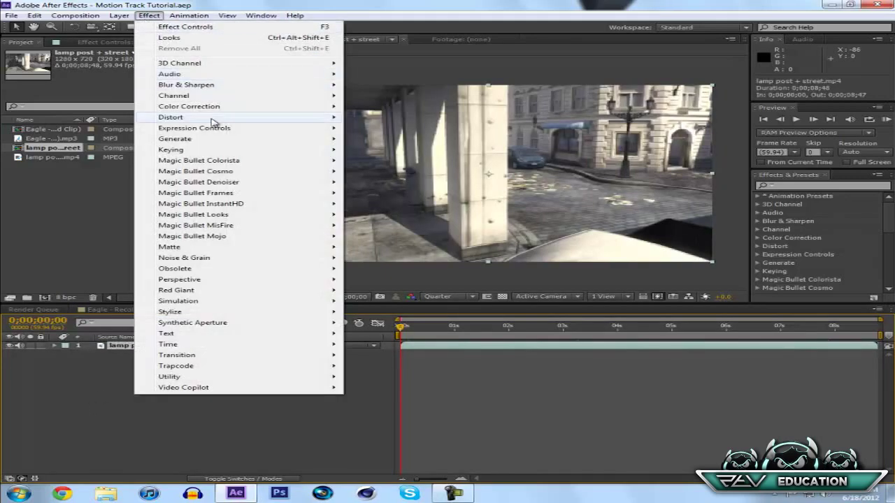
mouse_move(203, 142)
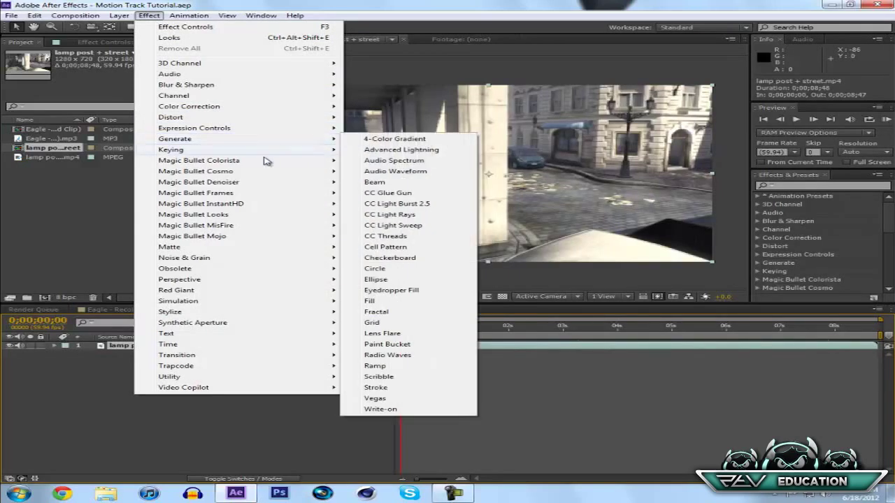
left_click(110, 387)
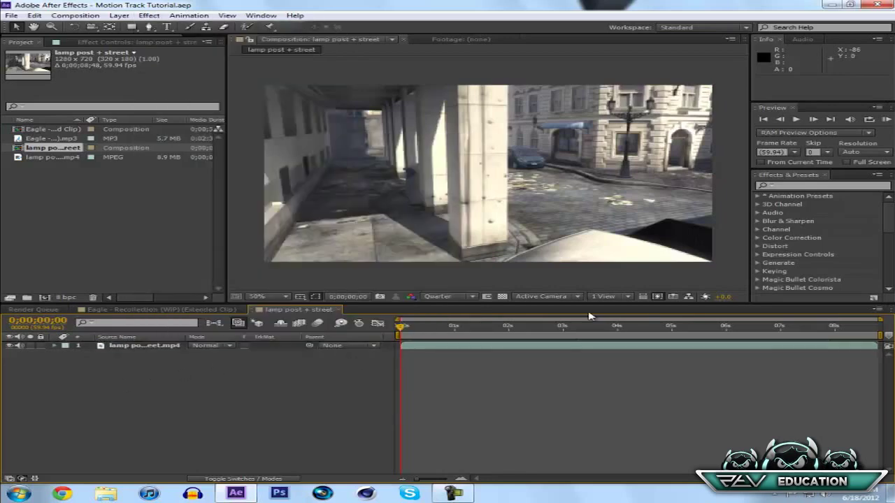
- Search Effects & Presets for 'track' to reveal the 3D Camera Tracker under Perspective
left_click(804, 185)
type("vi")
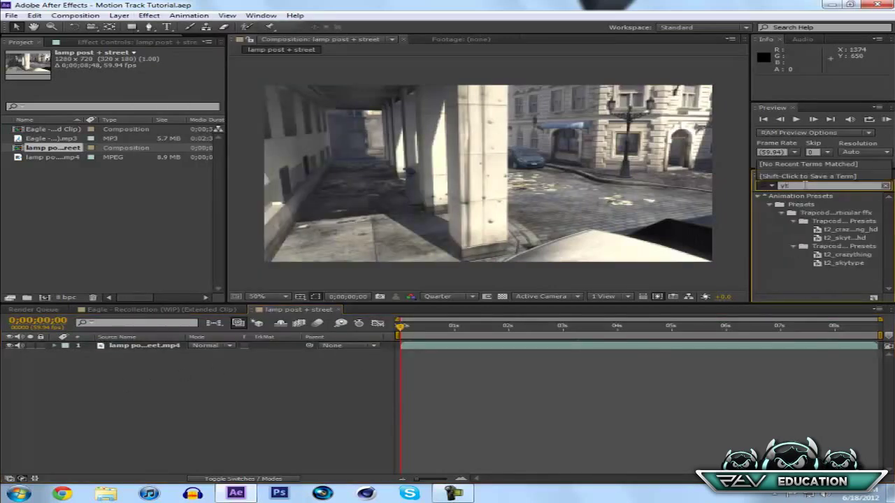
key("BackSpace")
key("BackSpace")
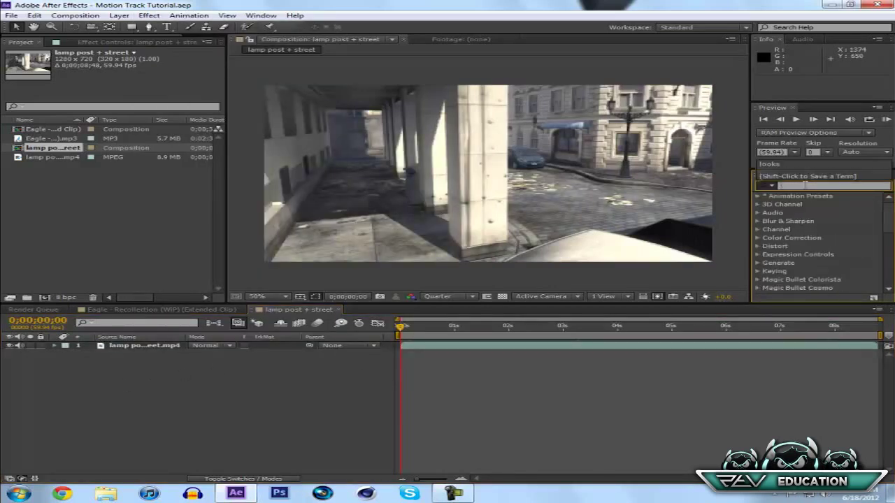
type("track")
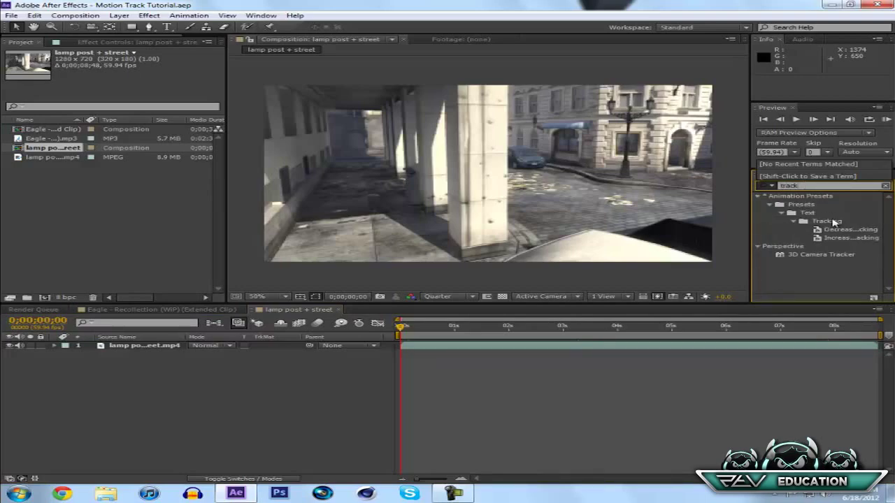
- Drop 3D Camera Tracker onto the street footage layer, check its last frame, then go to Eagle - Recollection
left_click_drag(802, 256, 162, 347)
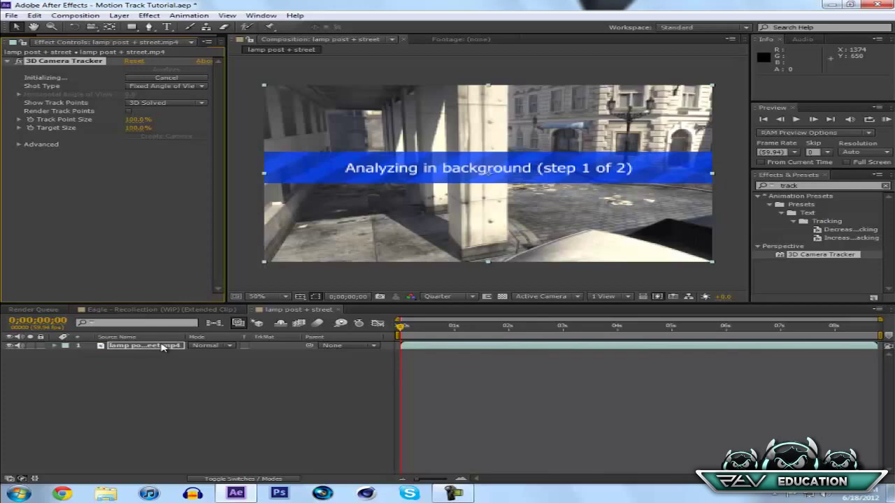
left_click(123, 309)
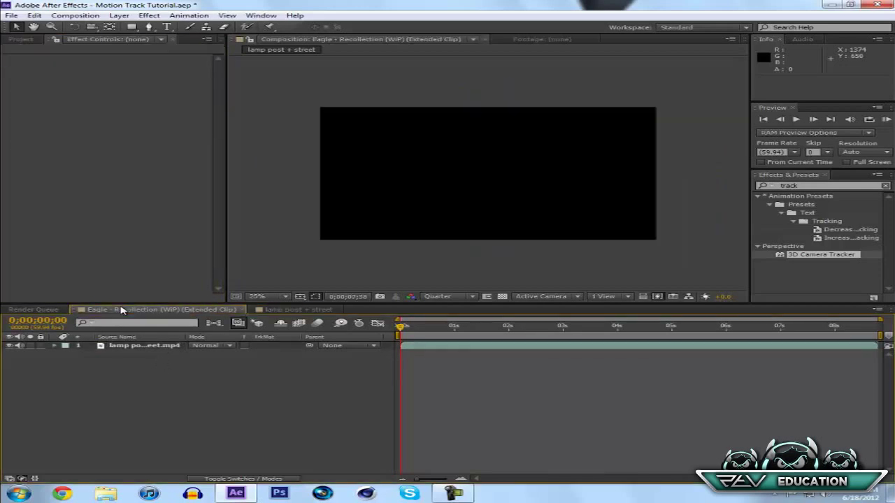
left_click(306, 310)
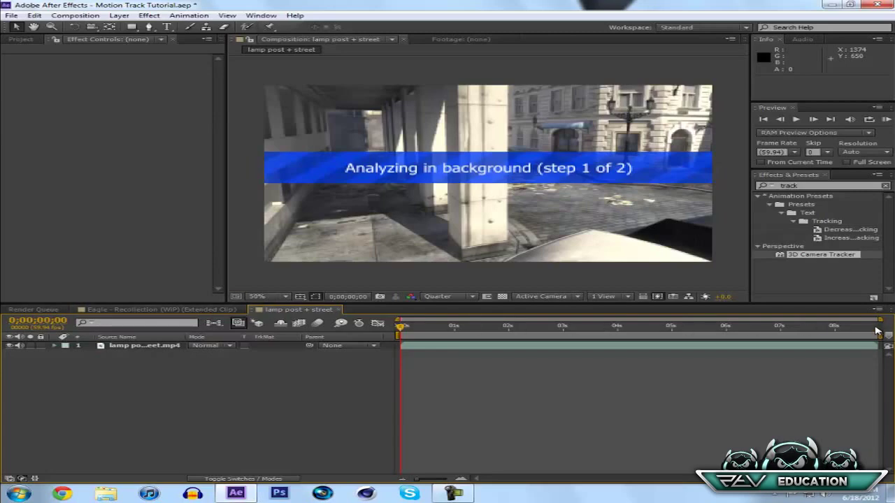
left_click_drag(882, 329, 890, 331)
left_click(127, 310)
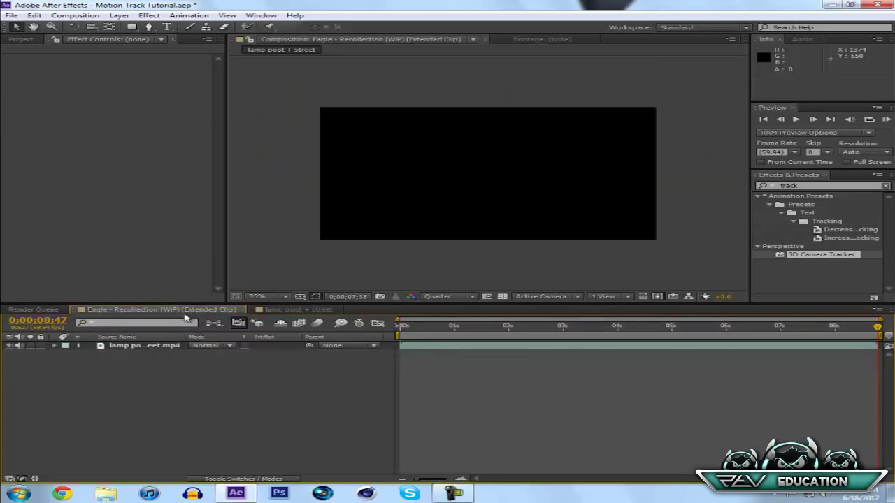
- Change the Eagle - Recollection composition's duration in Composition Settings
right_click(173, 312)
left_click(230, 161)
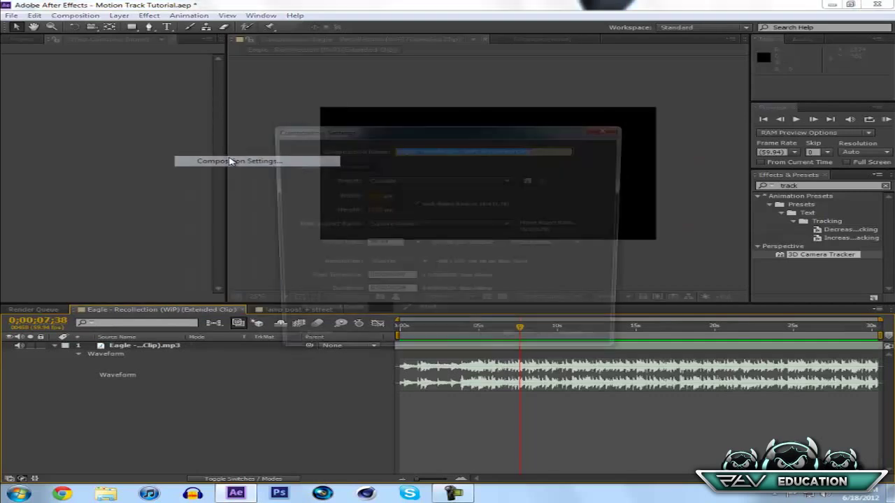
left_click(388, 295)
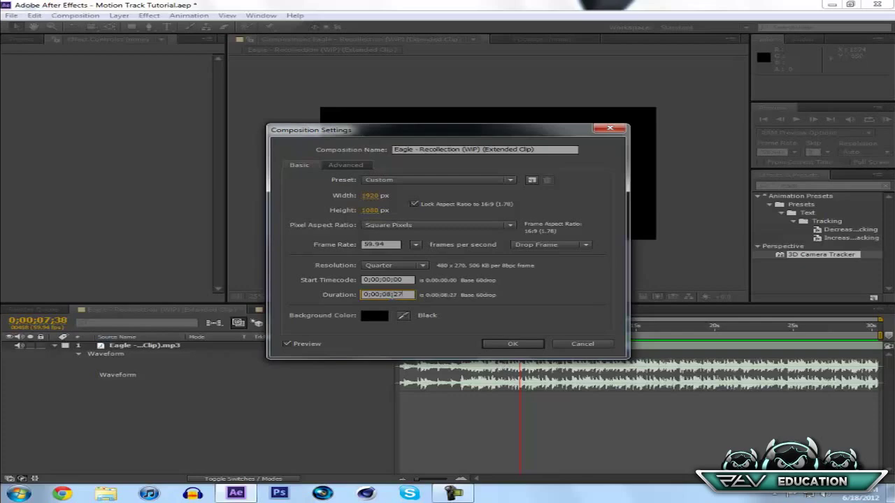
left_click(511, 344)
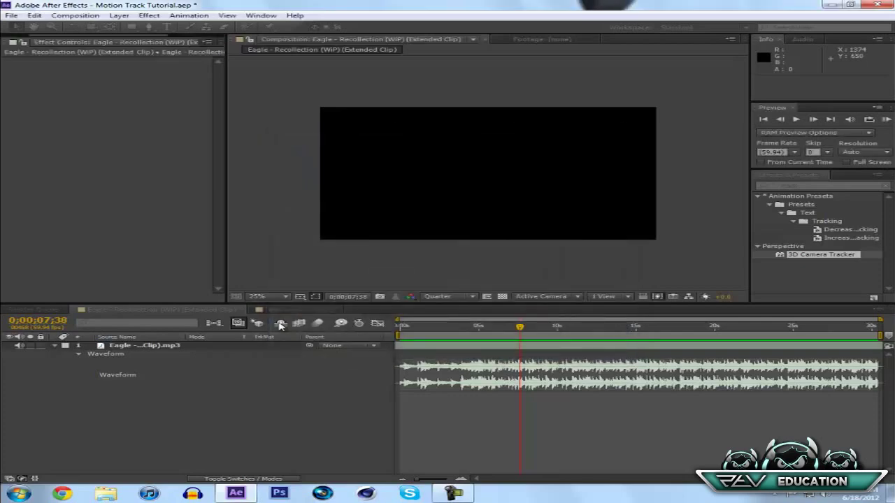
- Correct the Eagle composition's duration to about 0;00;08;48 to match the street footage
left_click(296, 310)
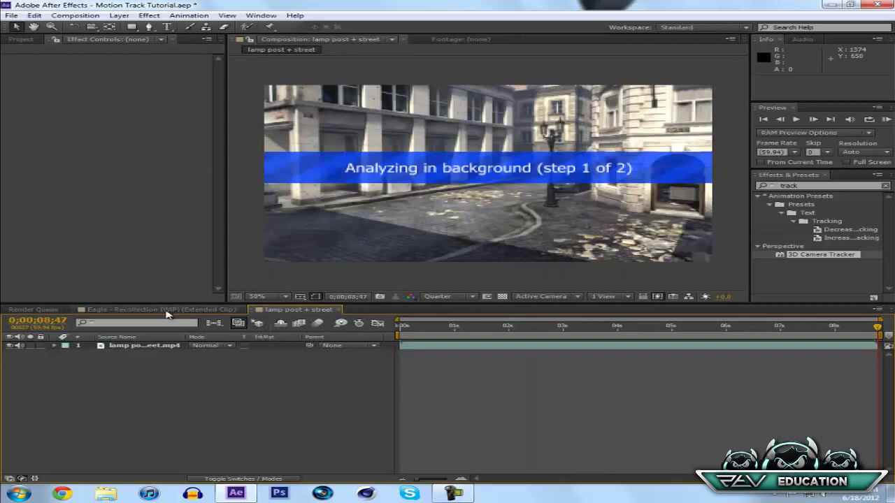
left_click(167, 312)
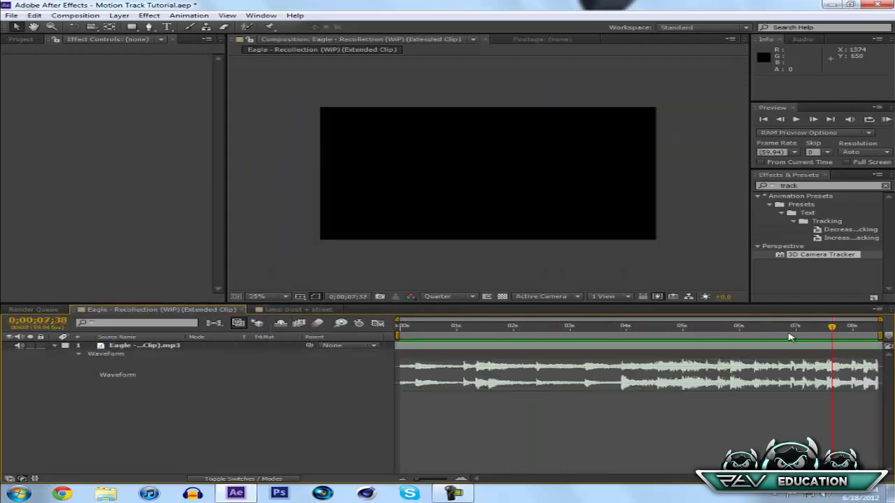
right_click(139, 313)
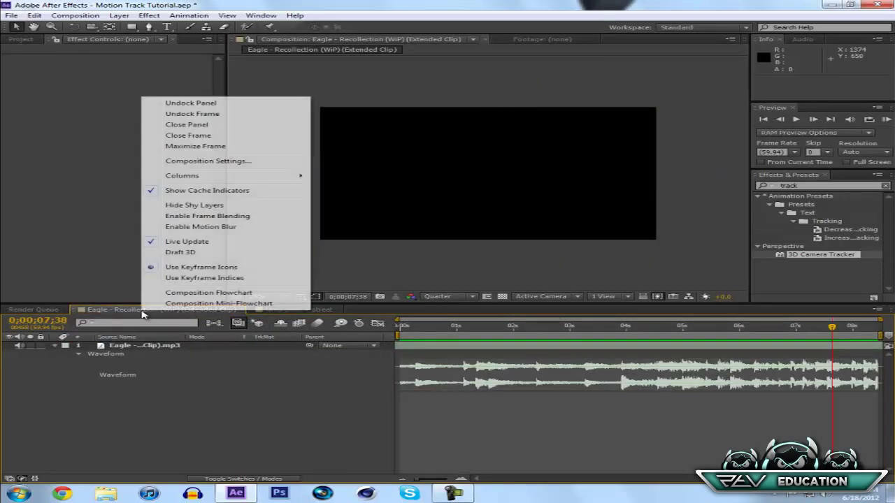
left_click(185, 161)
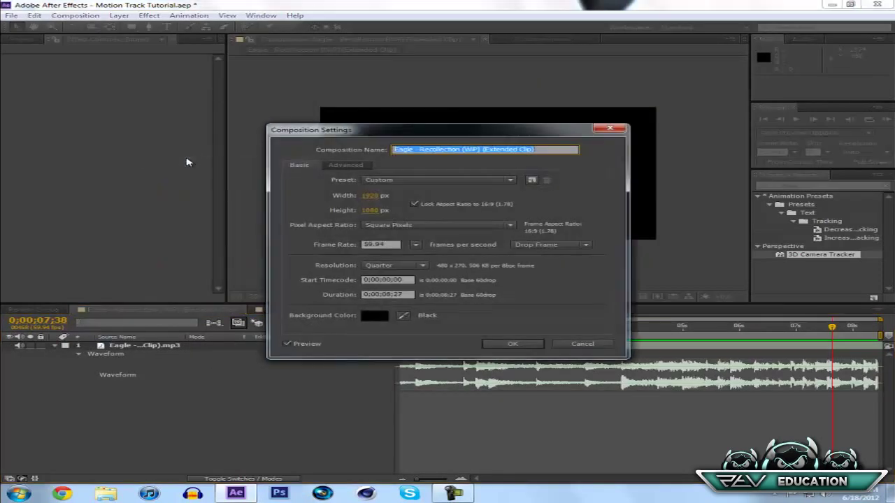
left_click(404, 292)
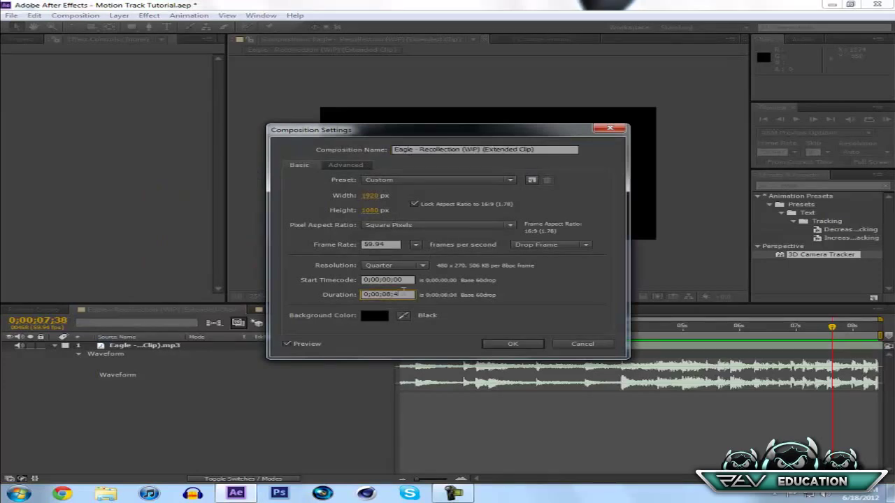
left_click(512, 343)
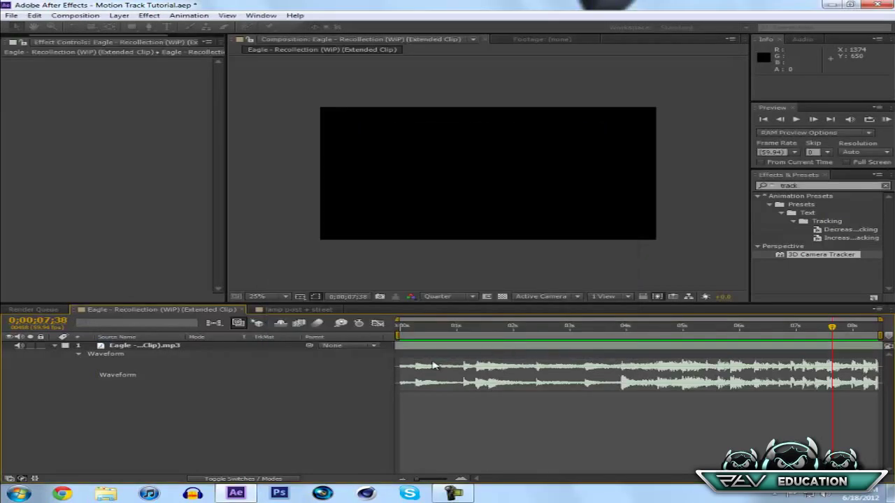
- Save the project and check the street footage layer's tracking progress
key("ctrl+s")
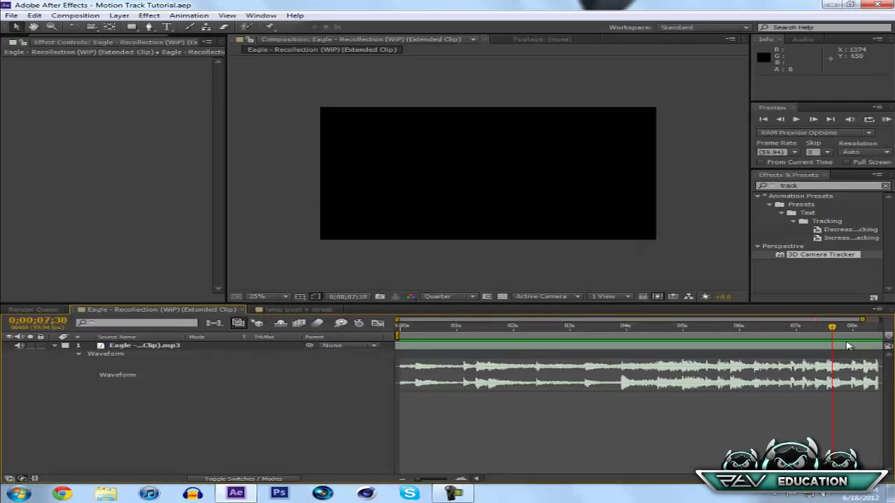
key("End")
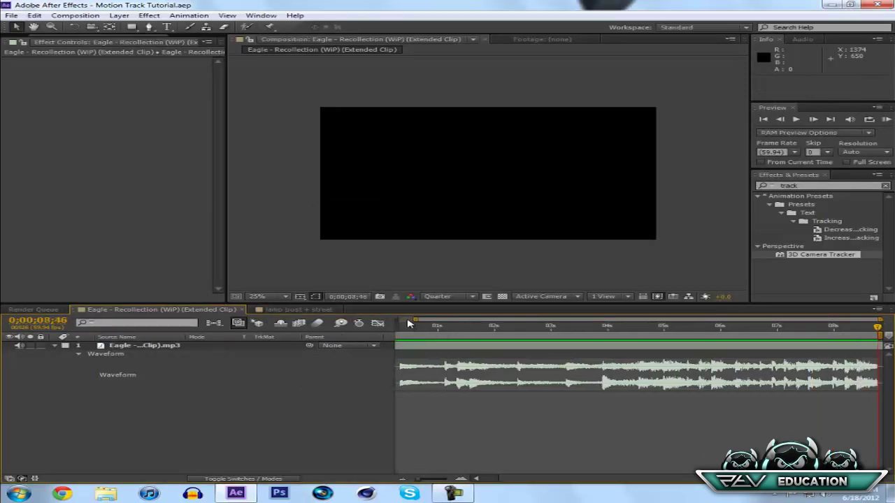
left_click(311, 310)
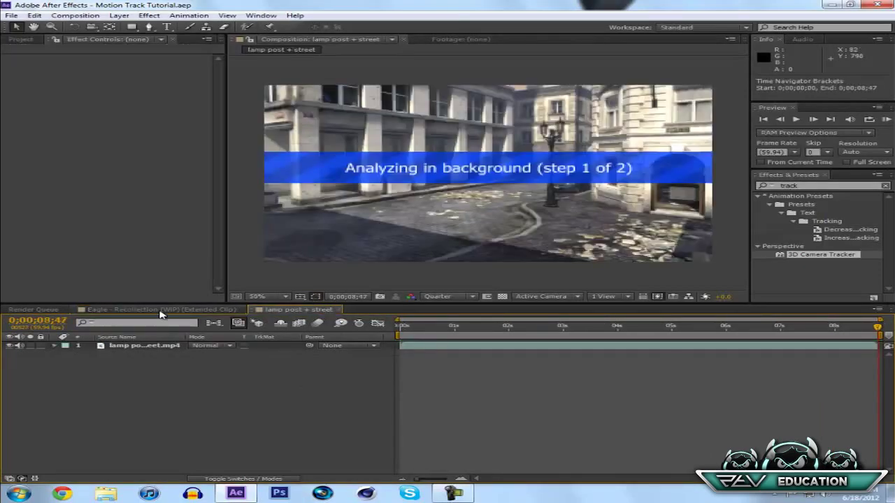
left_click(129, 346)
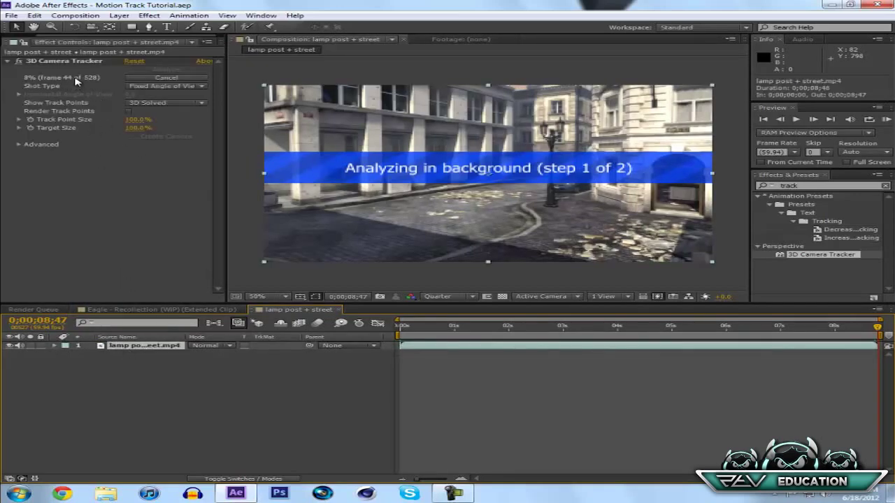
- In the Eagle comp, collapse the mp3 layer's waveform and show its Audio Levels (+0.00 dB)
left_click(186, 310)
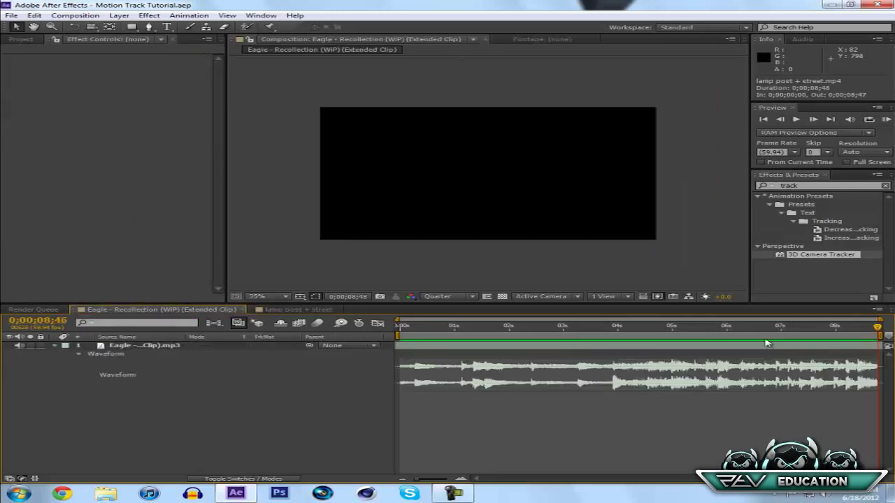
left_click(149, 347)
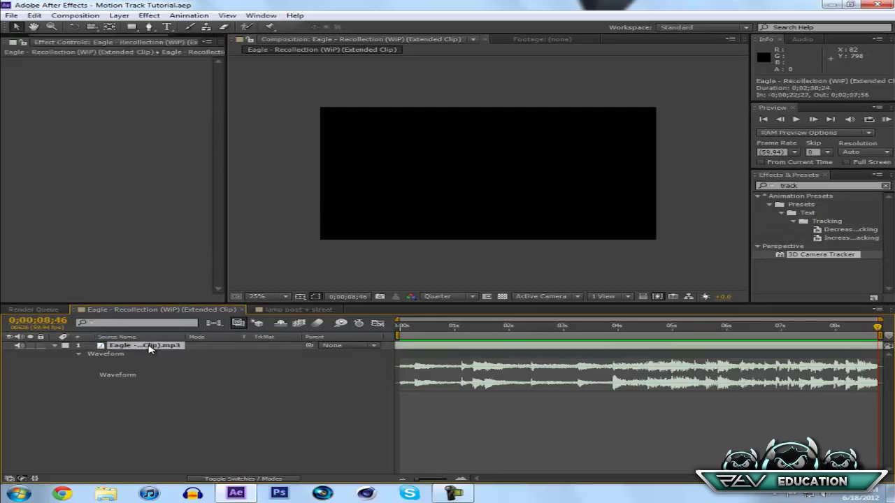
left_click(78, 356)
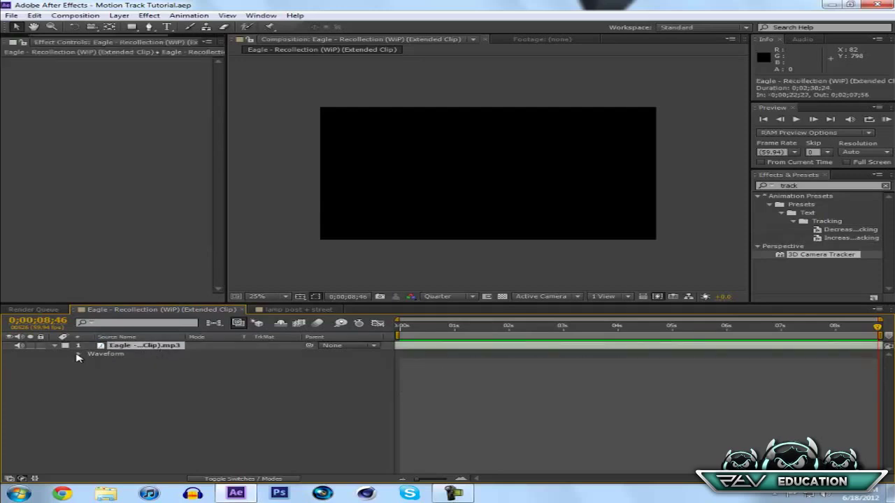
key("shift+l")
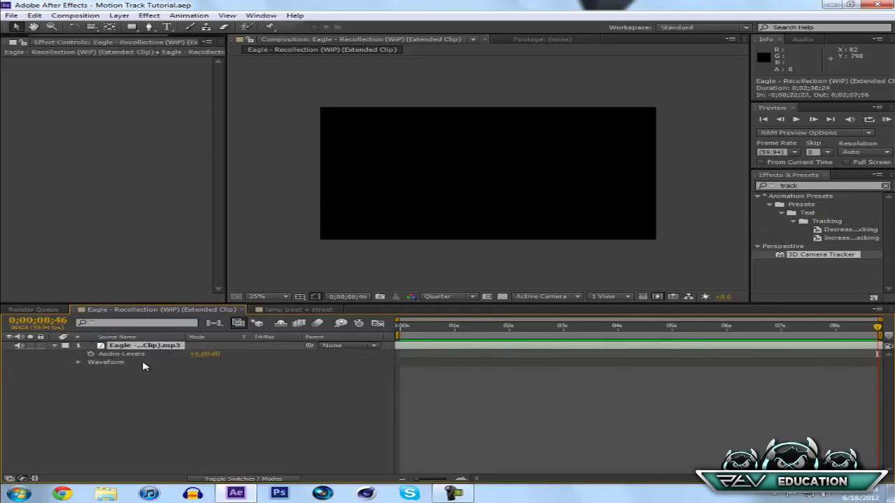
- Keyframe Audio Levels at the start, 1 s, 8 s and the end, then lower them all to -48 dB
left_click(91, 354)
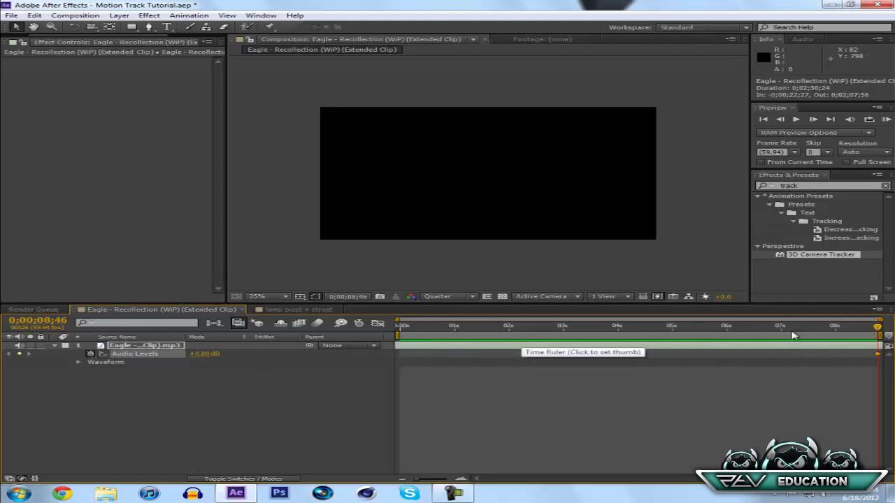
left_click_drag(875, 327, 837, 327)
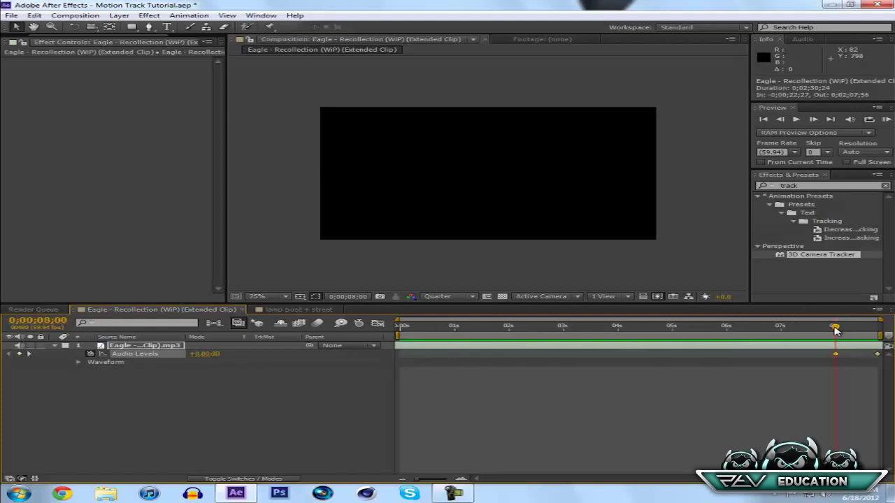
left_click_drag(837, 328, 455, 320)
left_click_drag(511, 326, 304, 327)
left_click_drag(399, 329, 878, 326)
left_click(136, 355)
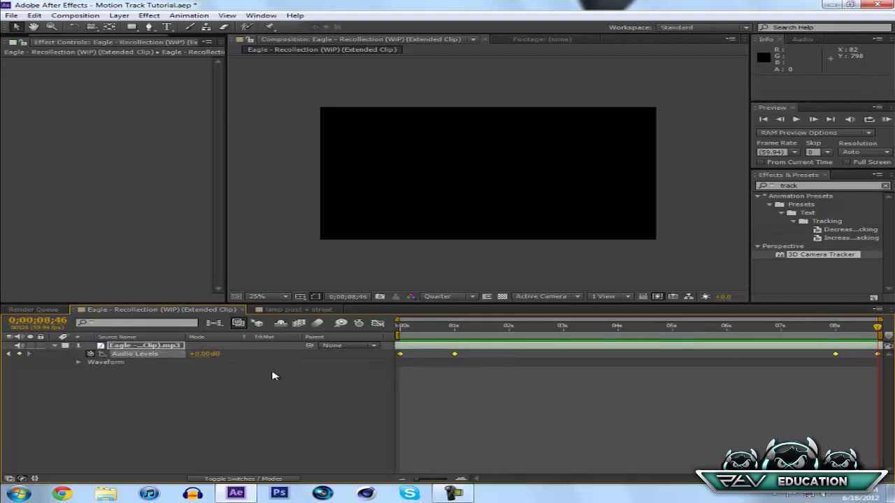
left_click_drag(210, 358, 4, 350)
- Set the 8-second Audio Levels keyframe to 0 dB
left_click_drag(878, 331, 814, 333)
left_click(543, 421)
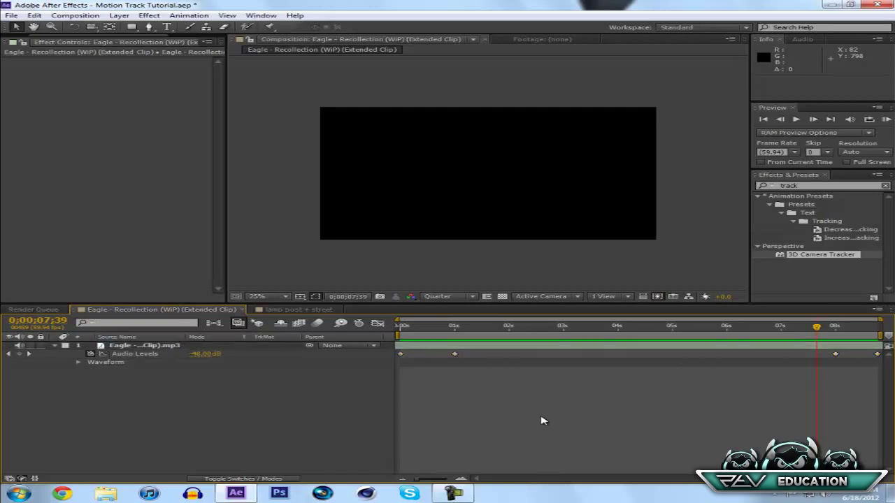
left_click(455, 355)
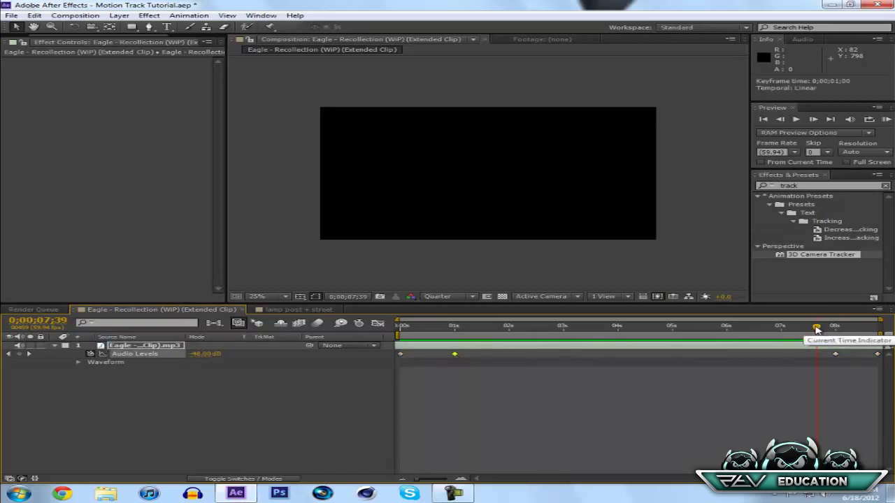
left_click_drag(816, 328, 835, 329)
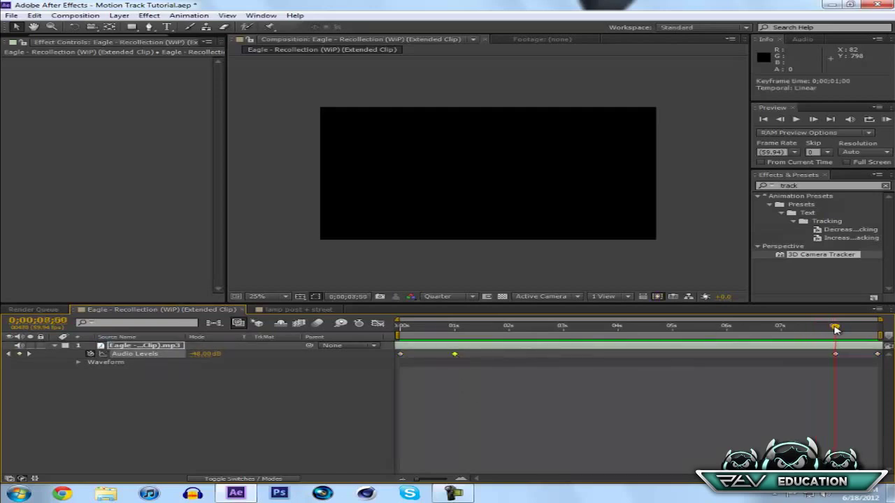
left_click_drag(213, 356, 265, 356)
left_click(202, 354)
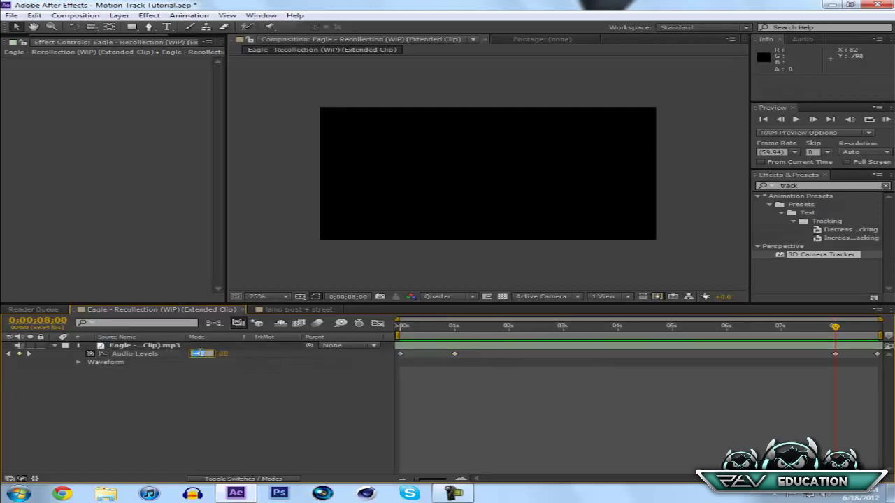
type("0")
key("Return")
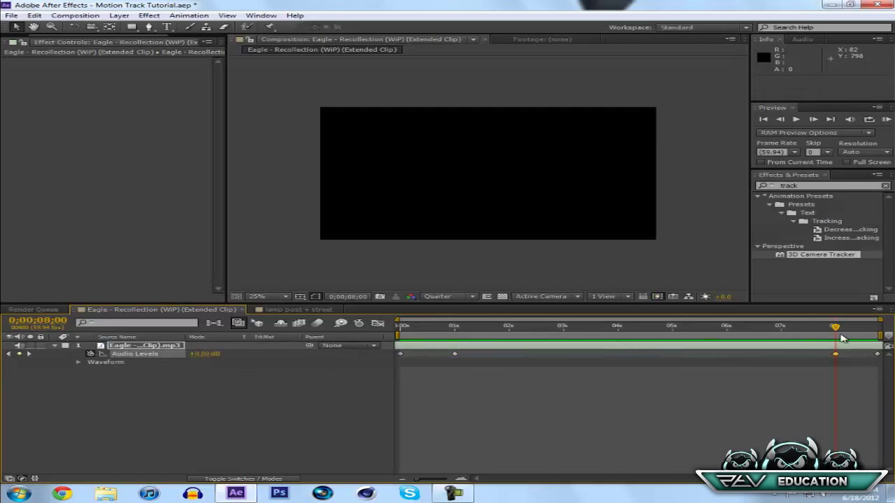
- Set the 1-second Audio Levels keyframe to 0 dB and save the project
left_click_drag(838, 330, 456, 346)
left_click(199, 353)
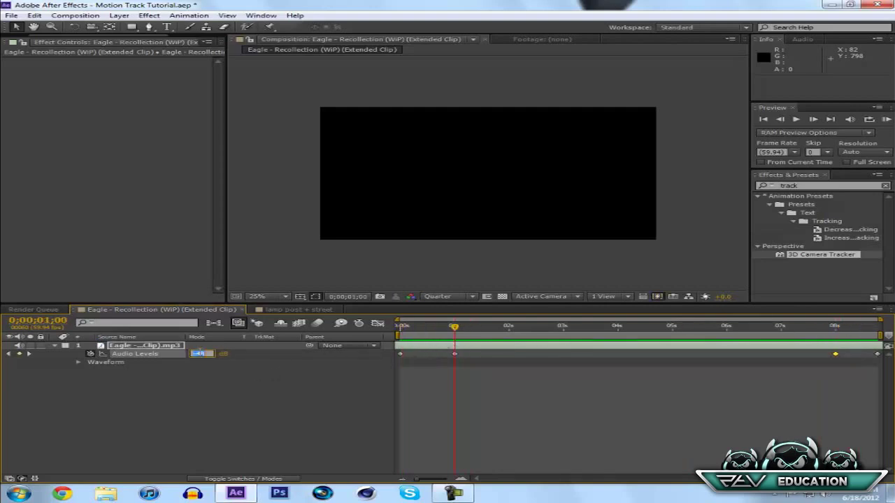
type("0")
key("Return")
left_click(216, 401)
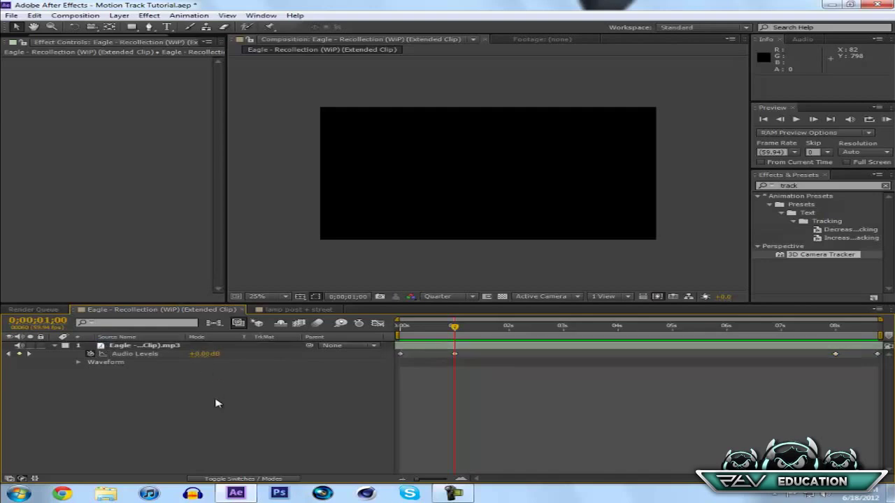
key("ctrl+s")
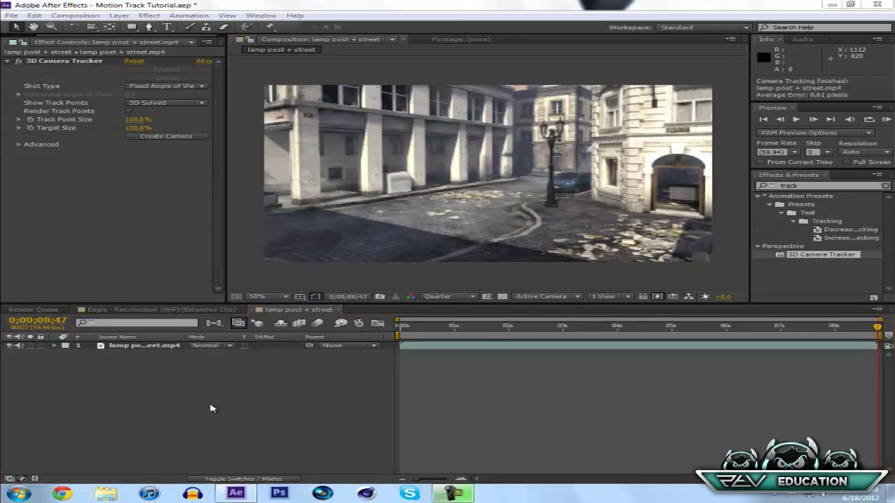
- Show the 3D Camera Tracker's track points and check them at 1;40, 3;34, 4;27 and 1;25
left_click(159, 346)
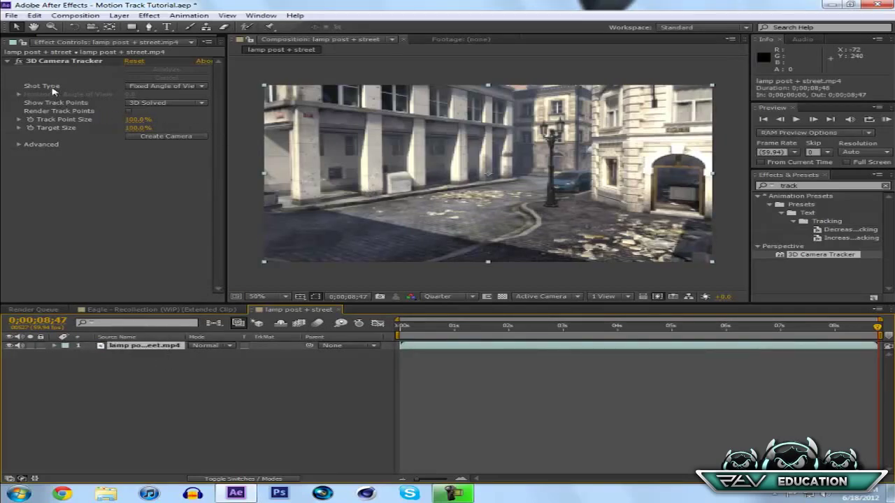
left_click(426, 327)
left_click(490, 328)
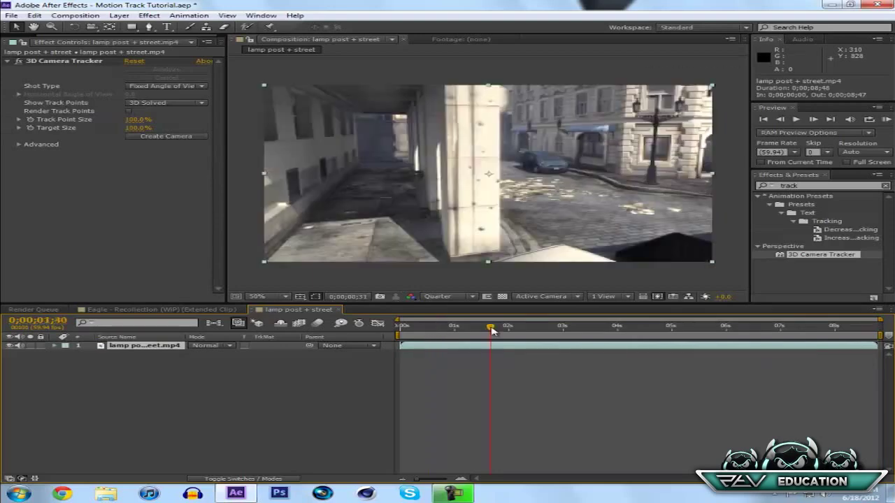
left_click(43, 111)
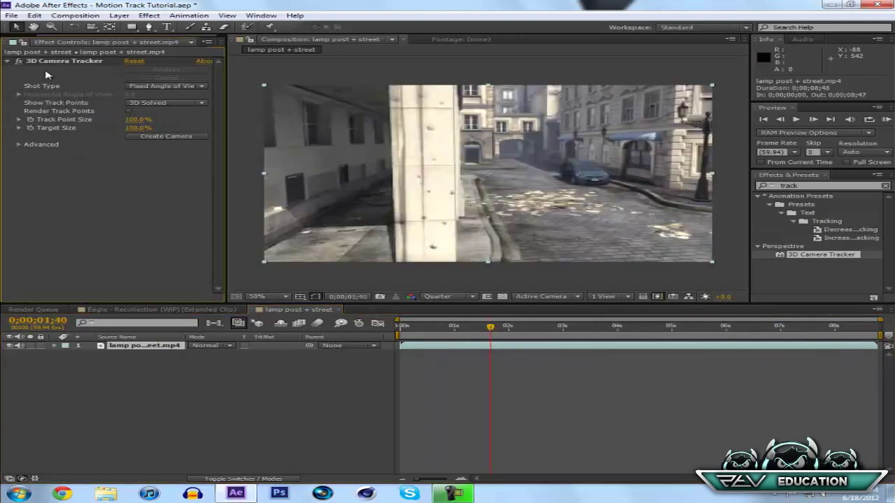
left_click(50, 62)
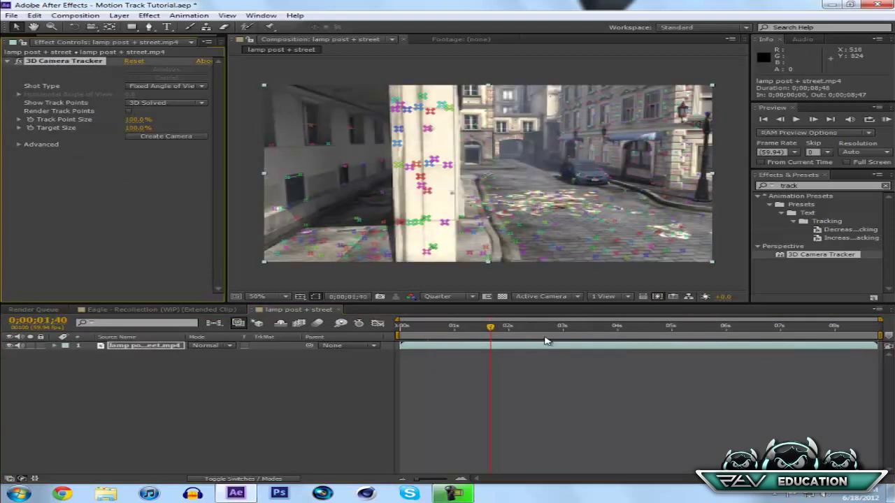
left_click(593, 327)
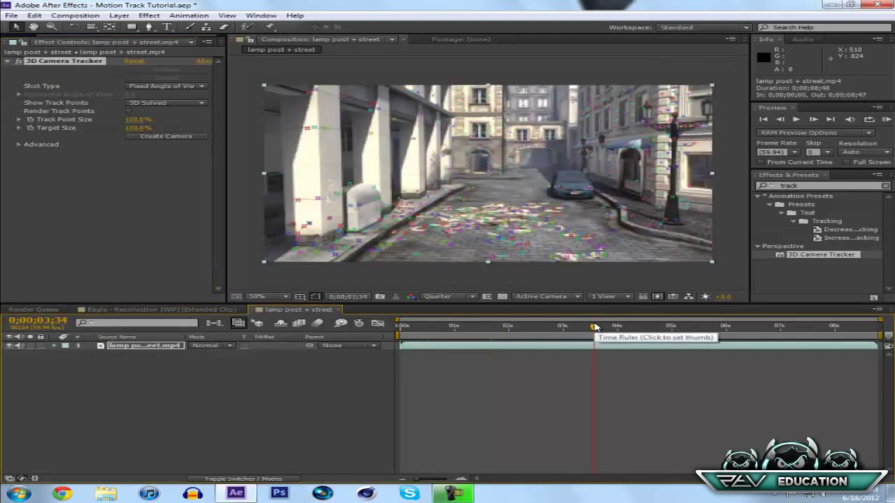
left_click(642, 327)
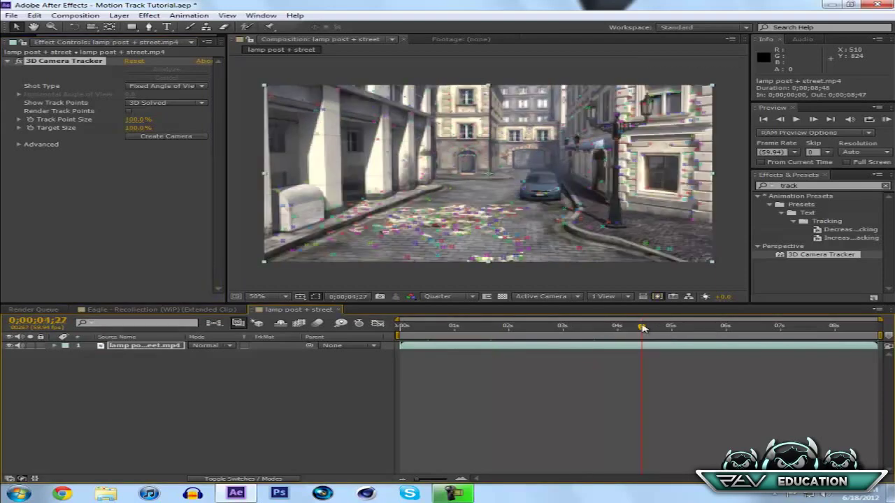
left_click(477, 327)
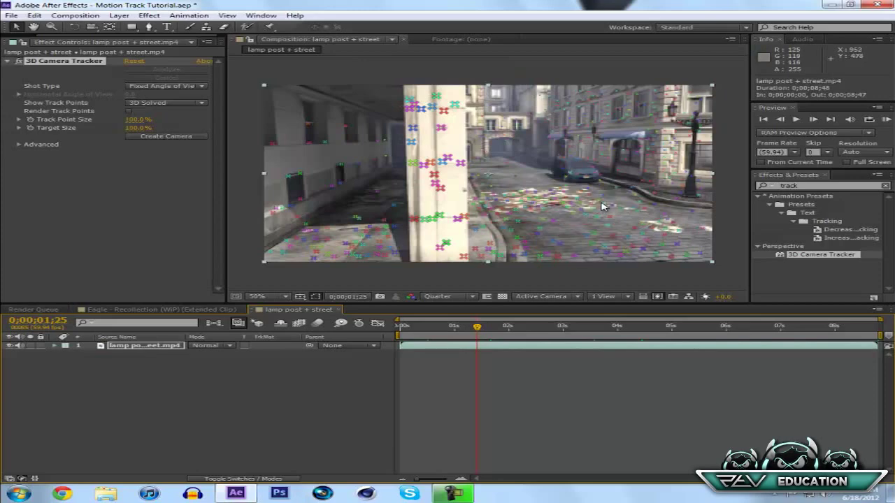
- Lasso ground track points right of the pillar and create a solid and camera from them
mouse_move(559, 187)
left_mouse_down()
mouse_move(515, 231)
mouse_move(547, 251)
mouse_move(611, 269)
mouse_move(646, 260)
mouse_move(653, 240)
mouse_move(645, 227)
mouse_move(609, 208)
mouse_move(577, 213)
left_mouse_up()
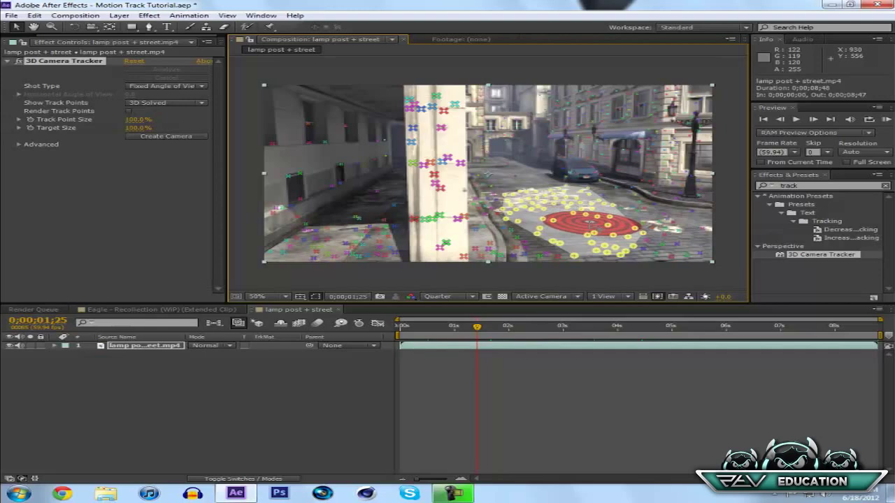
right_click(595, 224)
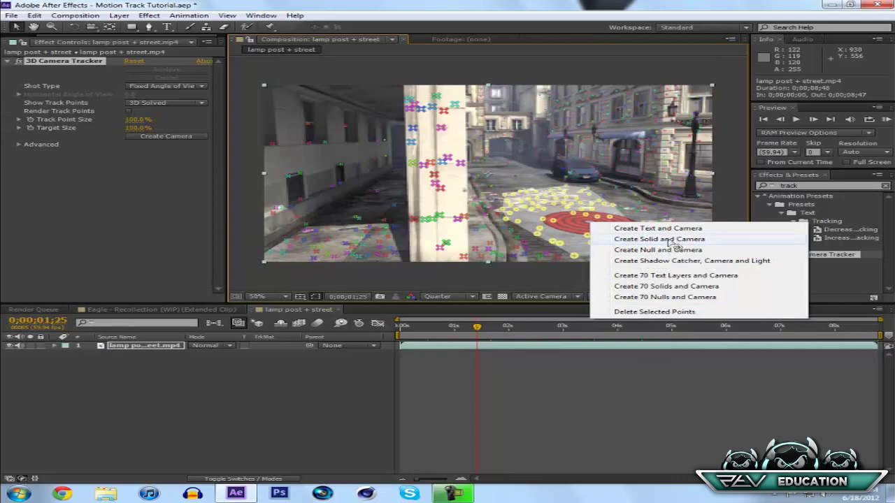
left_click(659, 239)
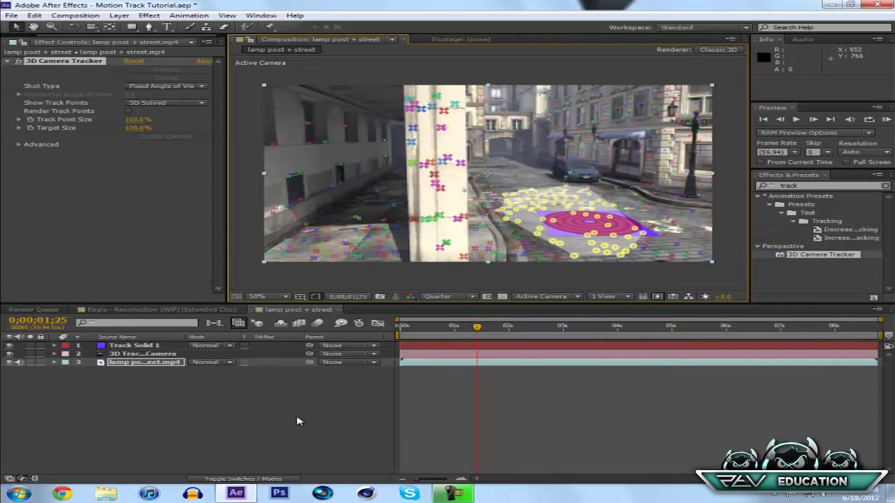
- Pre-compose Track Solid 1 into a new composition named Track 1
left_click(140, 346)
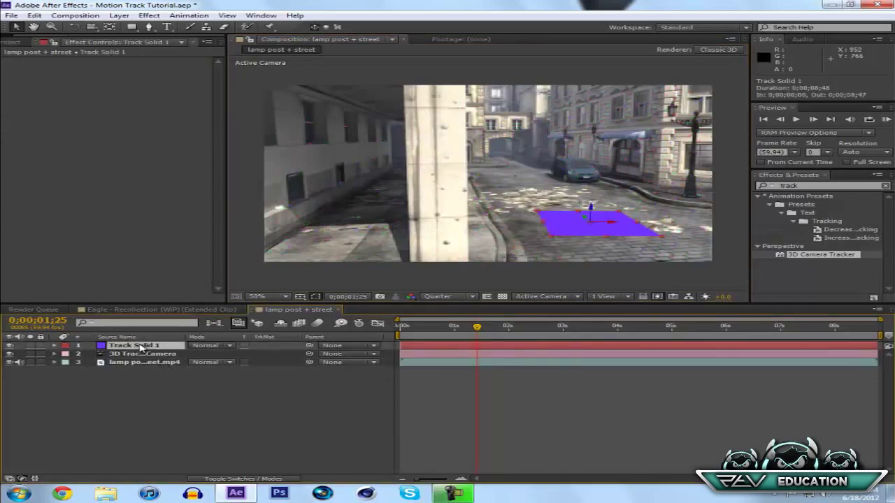
right_click(140, 345)
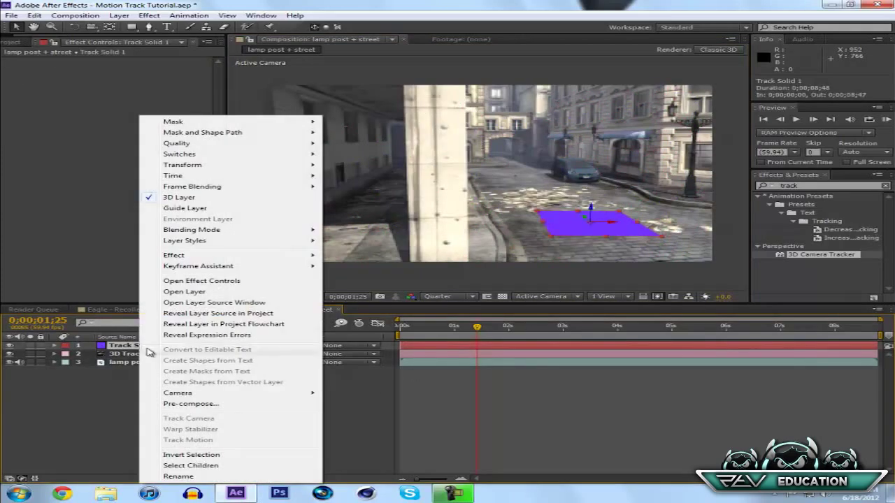
left_click(190, 404)
type("Track 1")
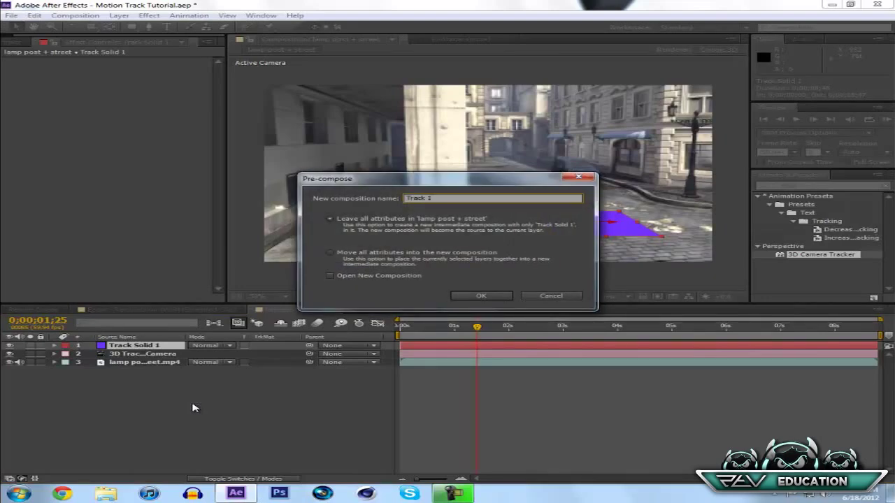
key("Return")
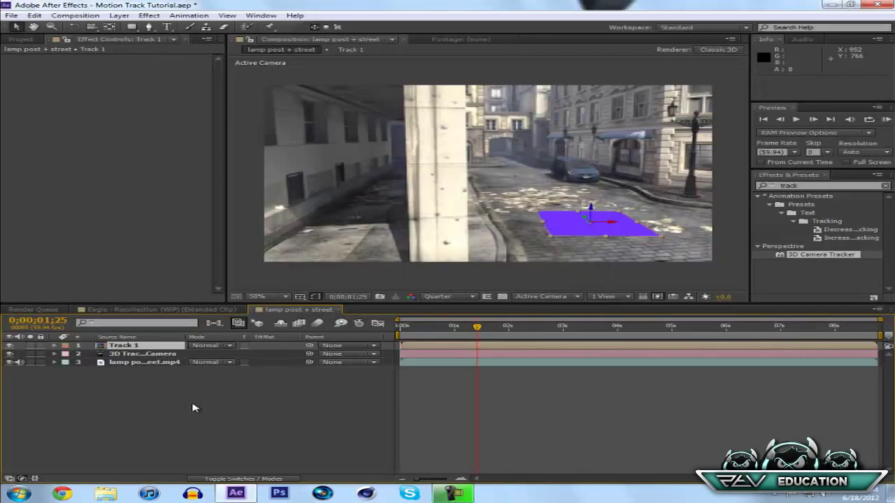
- Open the Track 1 pre-comp and delete the purple solid inside it
double_click(124, 346)
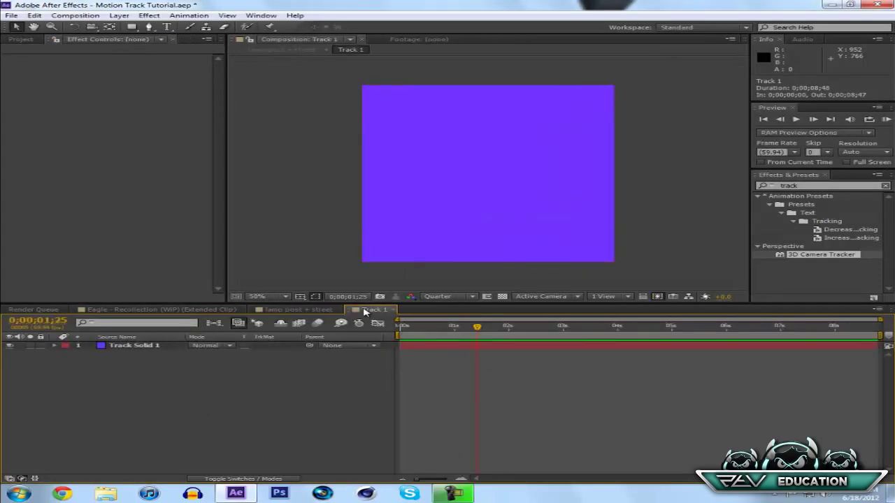
left_click(152, 351)
key("Delete")
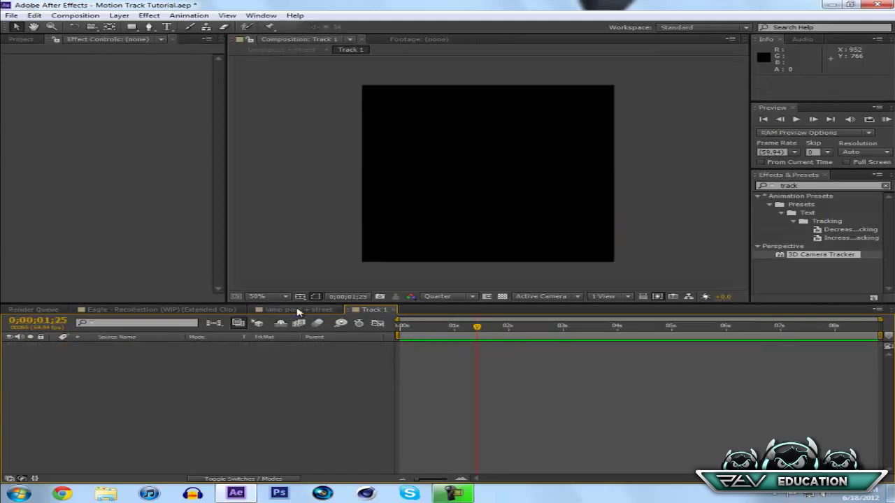
right_click(387, 319)
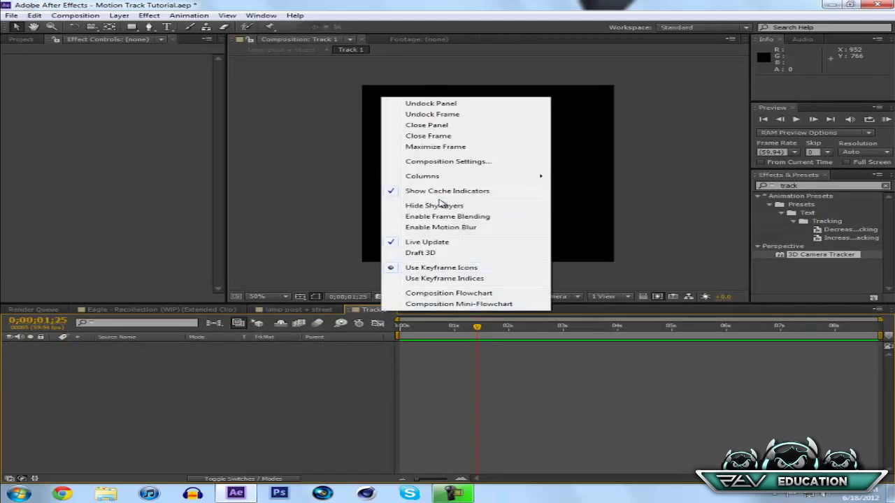
- In Track 1's Composition Settings, enter 1280 × 720 and pick the HDV/HDTV 720 29.97 preset
left_click(430, 163)
left_click(369, 196)
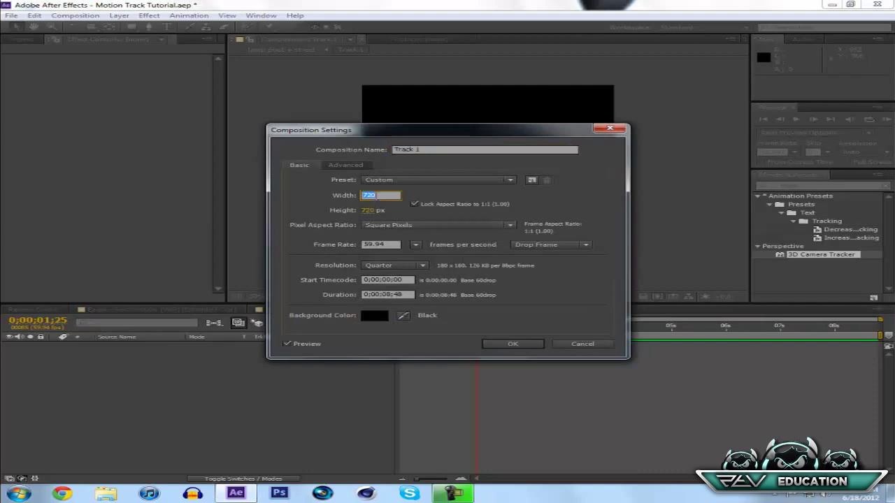
type("1280")
left_click(414, 204)
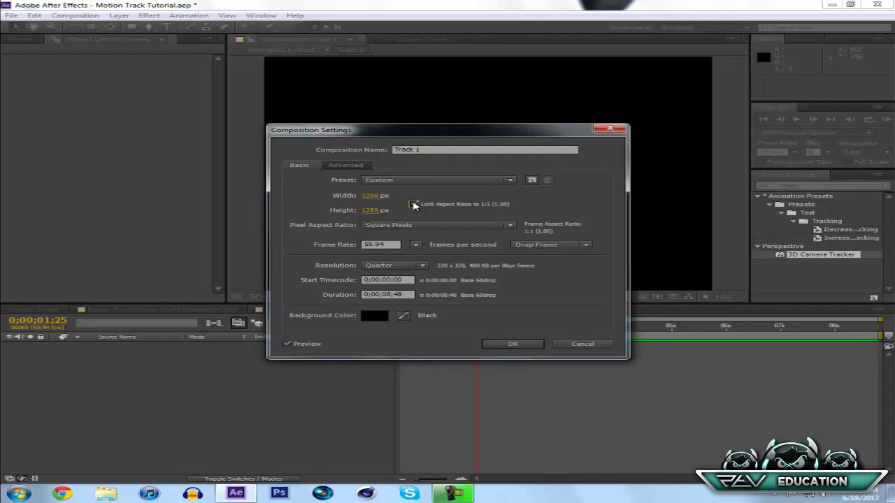
left_click(372, 210)
type("720")
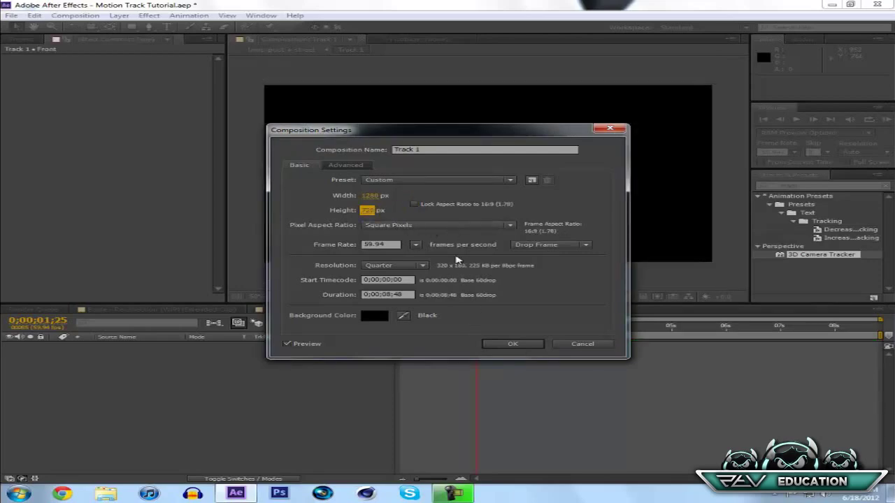
left_click(416, 181)
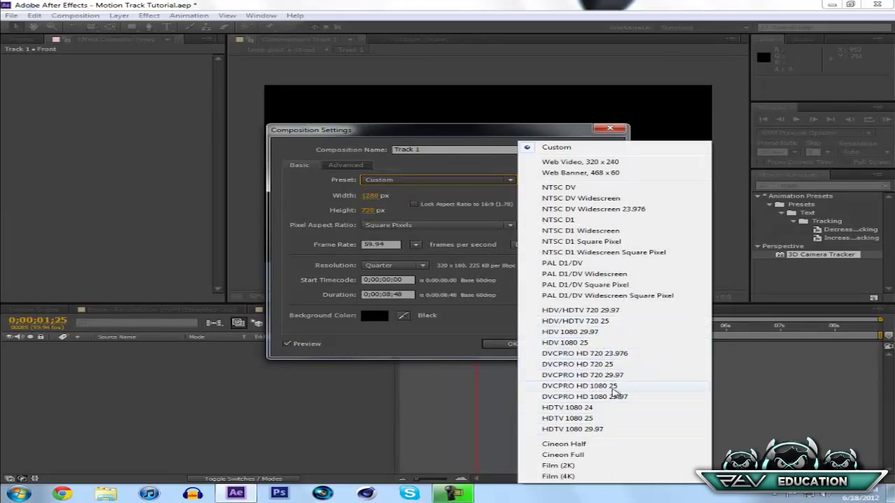
left_click(581, 309)
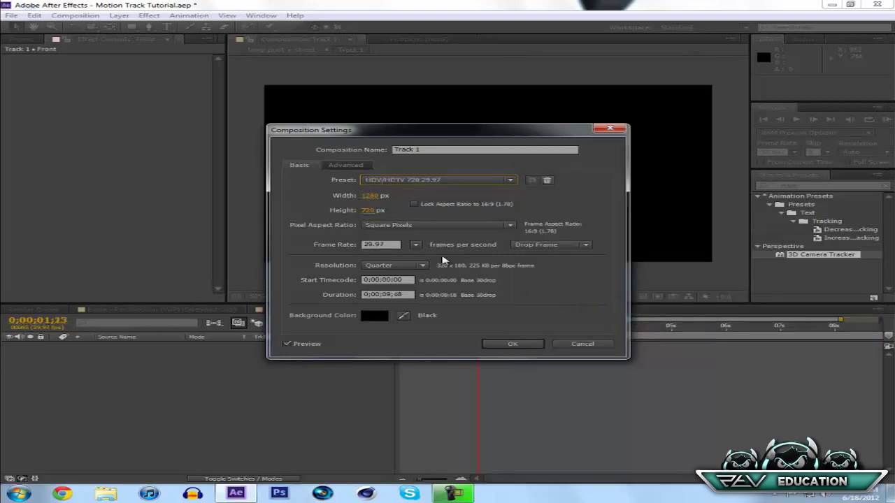
- Re-enter width 1280 and height 720 and apply the new composition settings
left_click(370, 196)
type("1920")
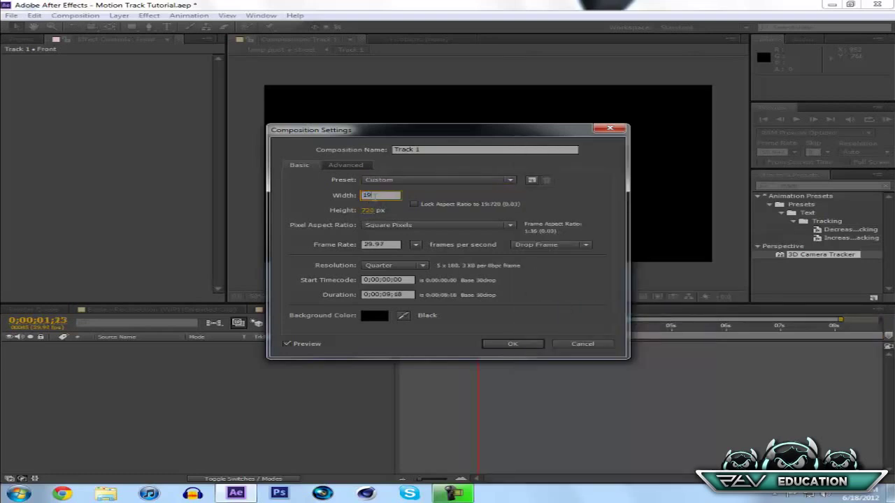
left_click(370, 211)
type("1285")
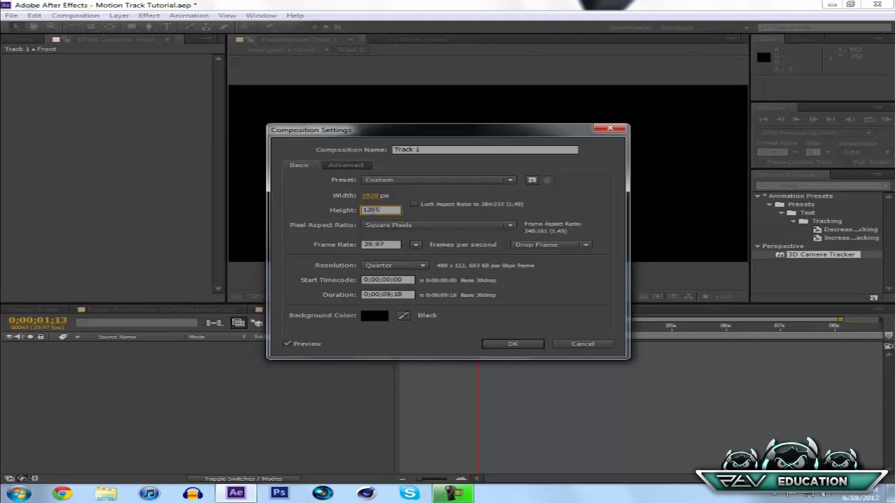
key("BackSpace")
type("0")
left_click(377, 195)
type("1280")
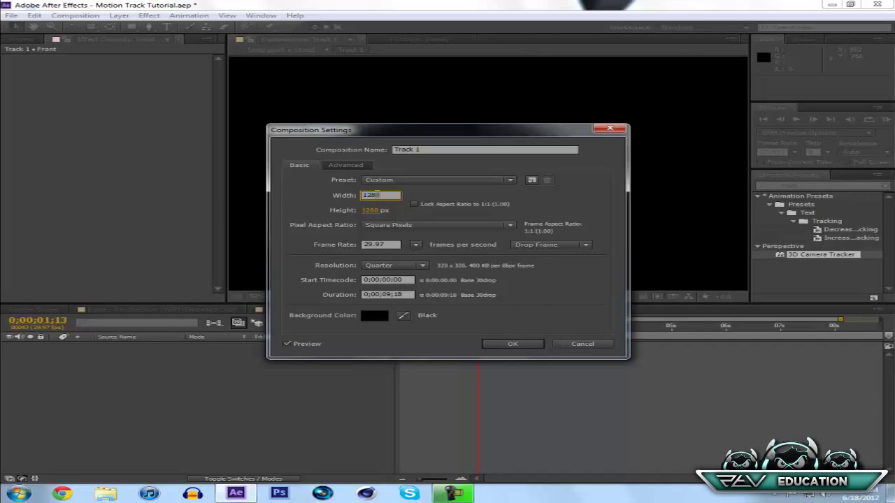
left_click(378, 215)
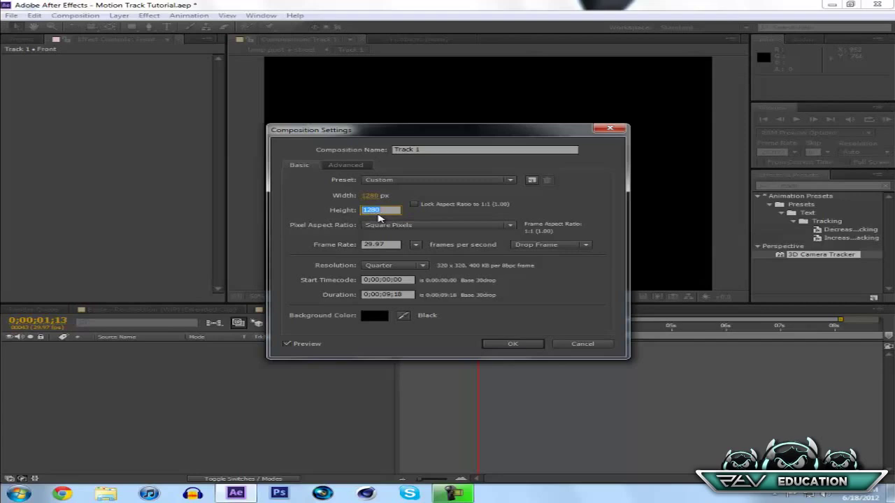
type("720")
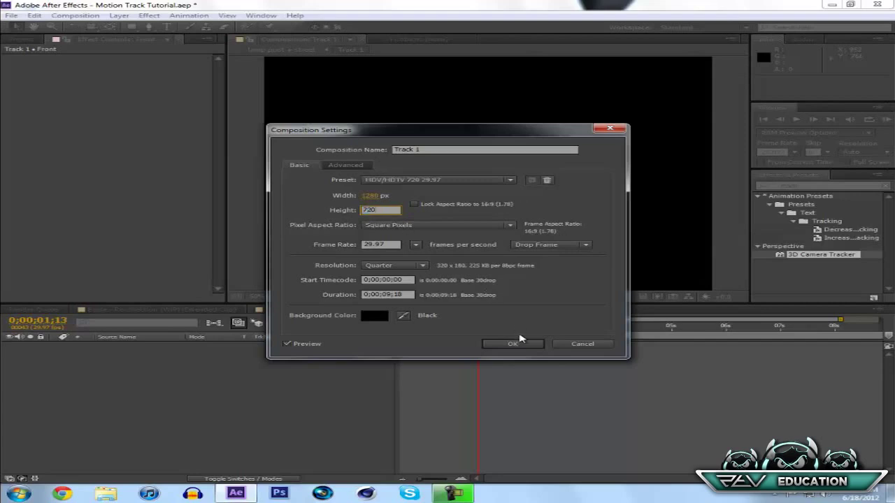
left_click(515, 344)
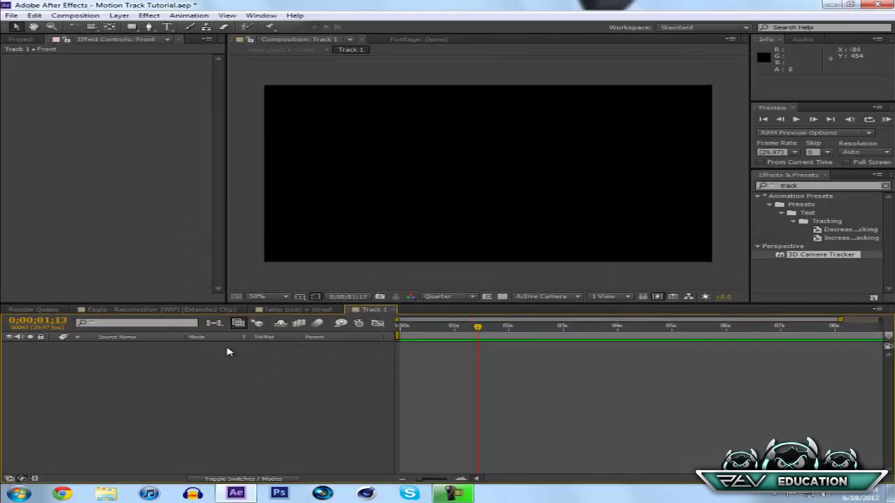
- Add a new text layer reading 'ZephixEducation' to Track 1 and select it
right_click(196, 362)
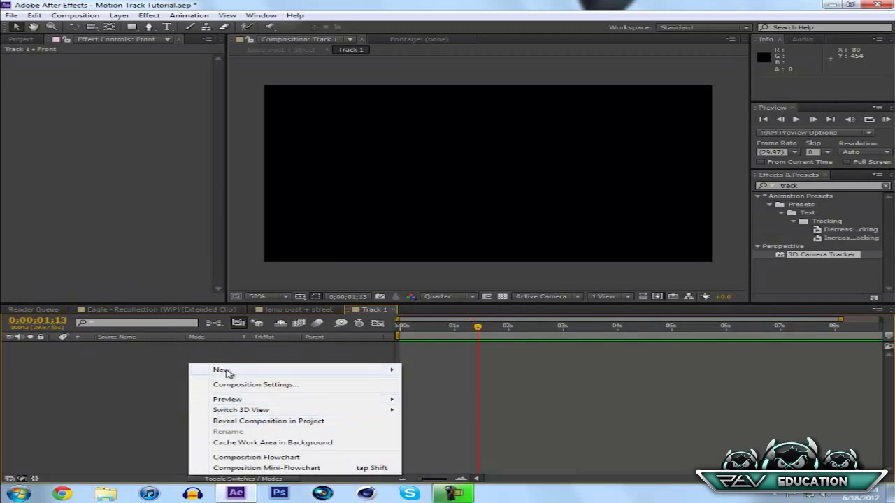
mouse_move(355, 374)
left_click(465, 384)
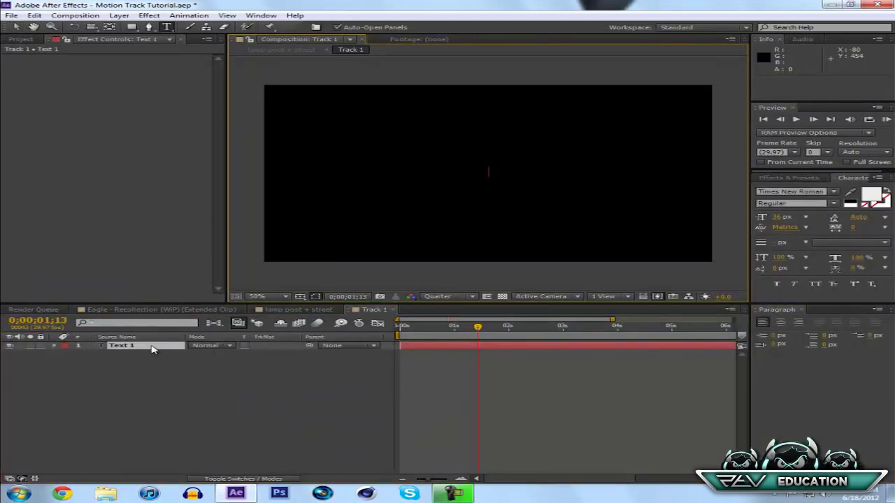
type("ZephixEducation")
left_click(160, 375)
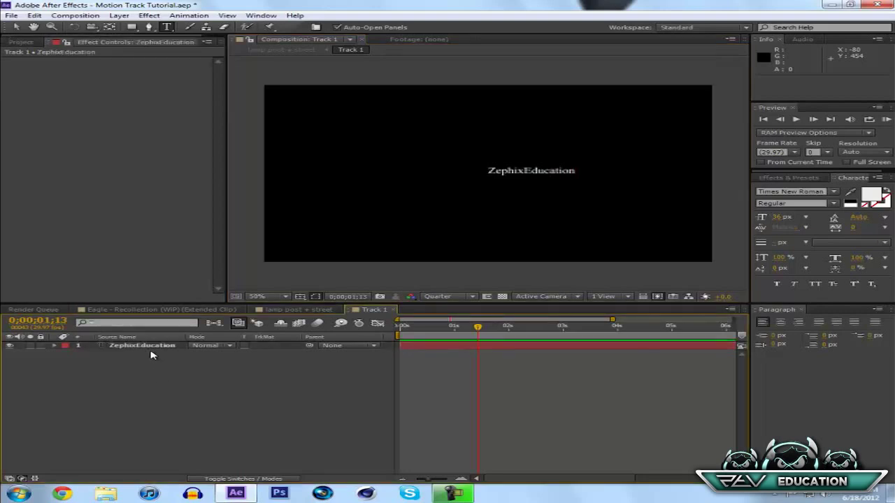
left_click(152, 350)
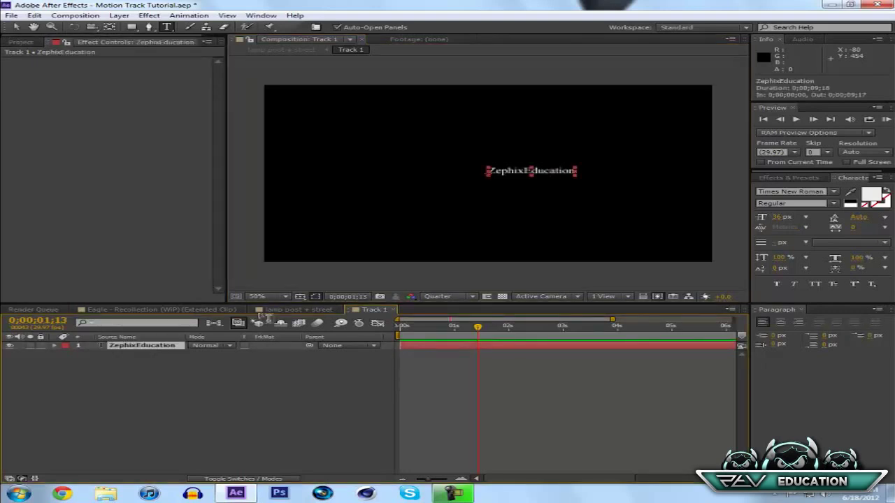
left_click(299, 296)
- Turn on Title/Action Safe guides and scale the ZephixEducation text up to fill the safe area
left_click(312, 308)
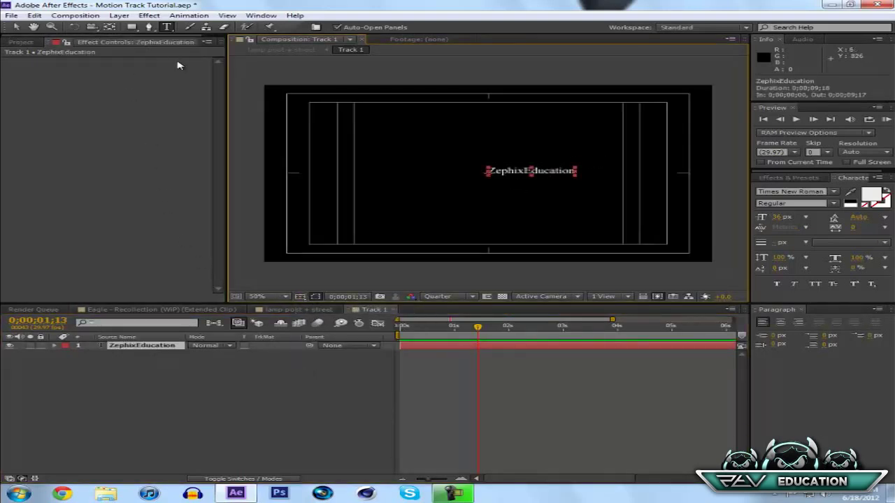
left_click(15, 26)
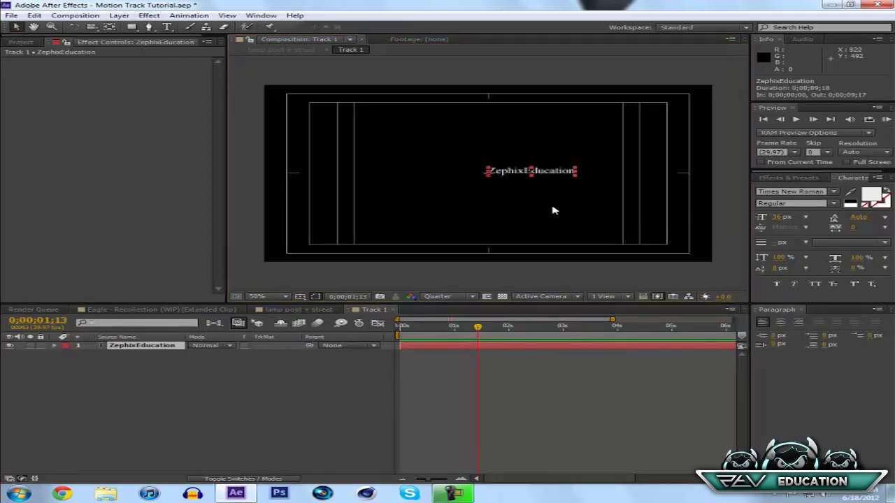
left_click_drag(488, 168, 458, 194)
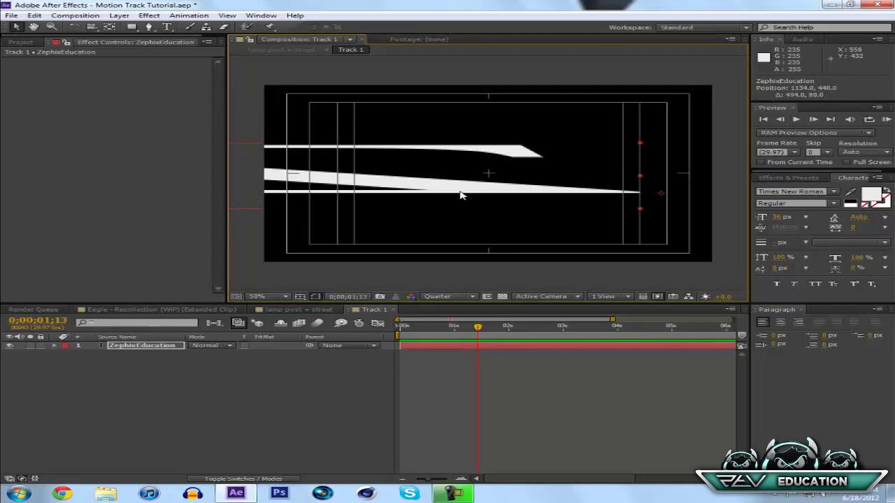
key("ctrl+z")
key("ctrl+z")
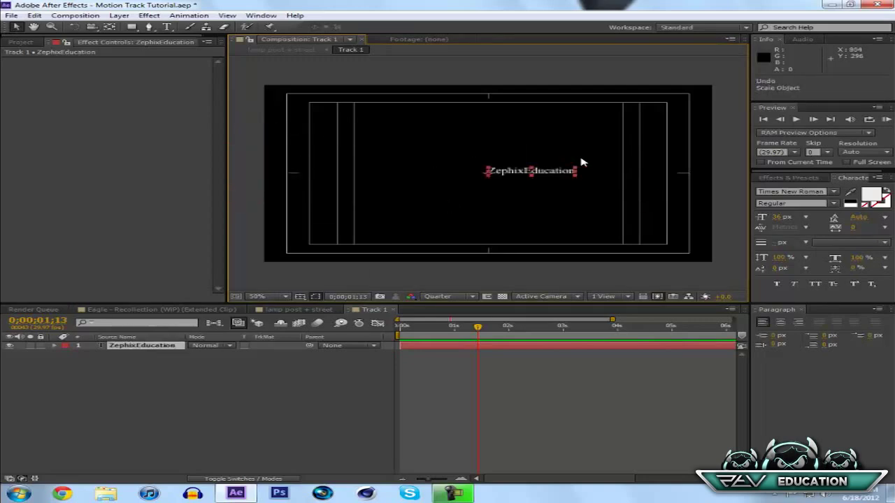
mouse_move(577, 170)
left_mouse_down()
mouse_move(629, 138)
mouse_move(569, 172)
mouse_move(664, 126)
mouse_move(672, 133)
mouse_move(461, 188)
mouse_move(466, 197)
mouse_move(431, 216)
mouse_move(426, 233)
left_mouse_up()
left_click_drag(497, 172, 661, 129)
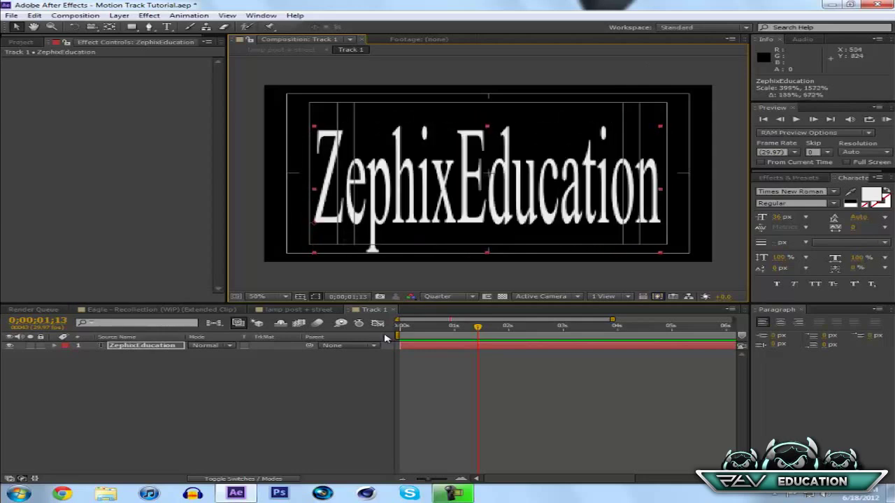
left_click(294, 375)
left_click(287, 310)
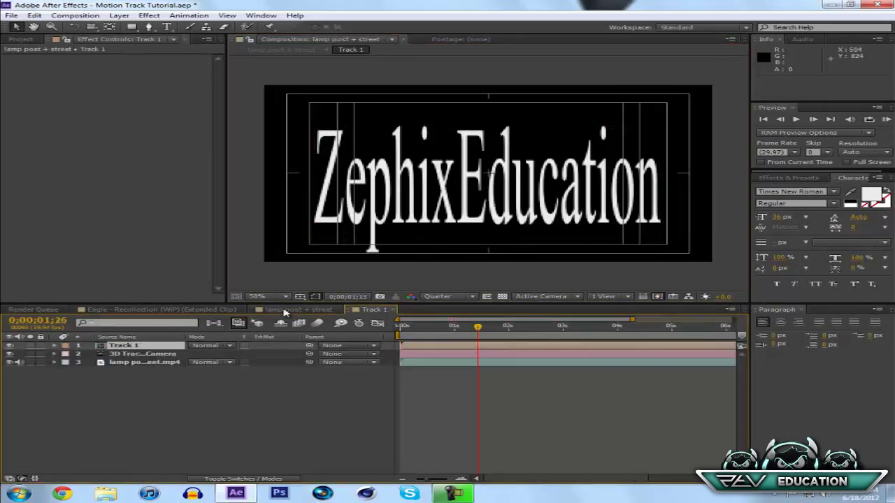
left_click(452, 327)
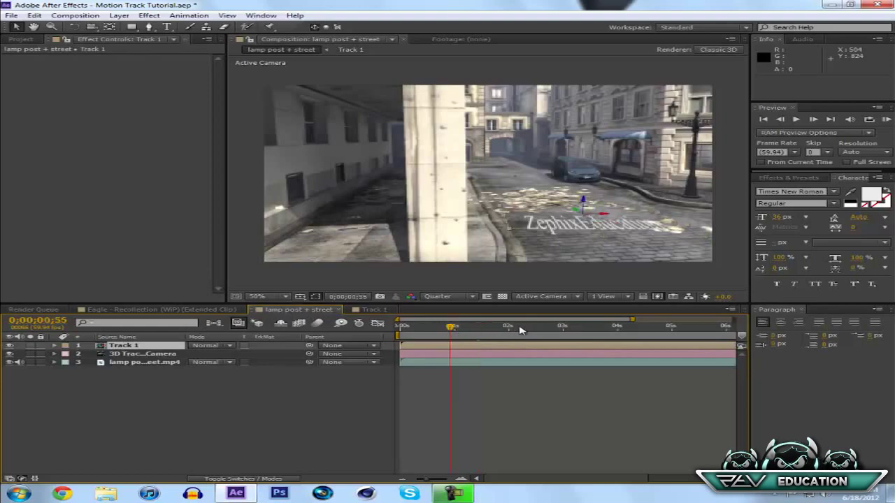
left_click(524, 327)
left_click(625, 327)
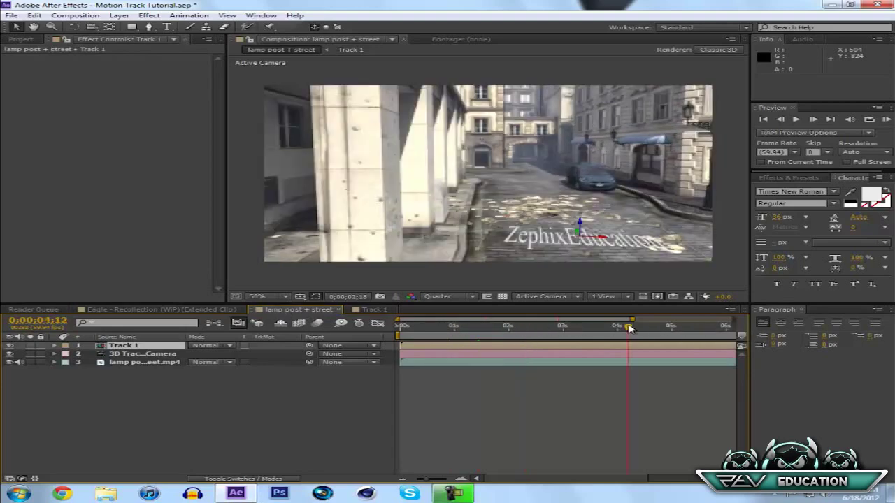
left_click(683, 327)
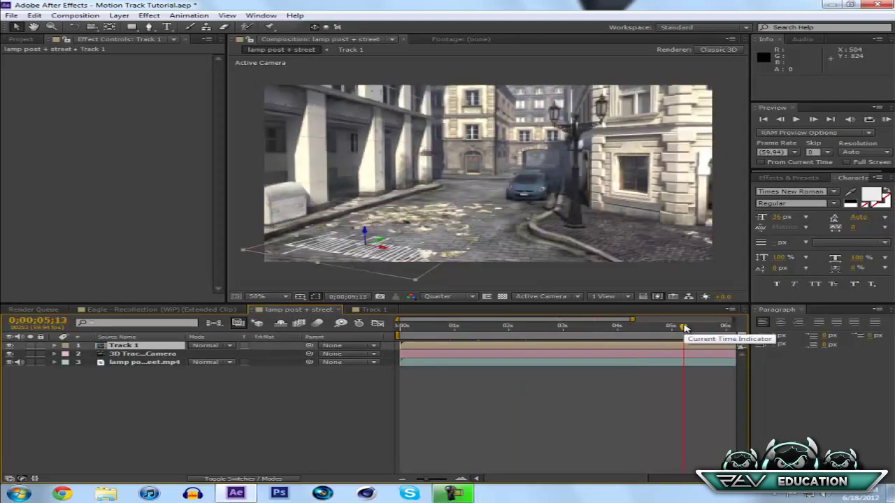
left_click_drag(633, 319, 732, 321)
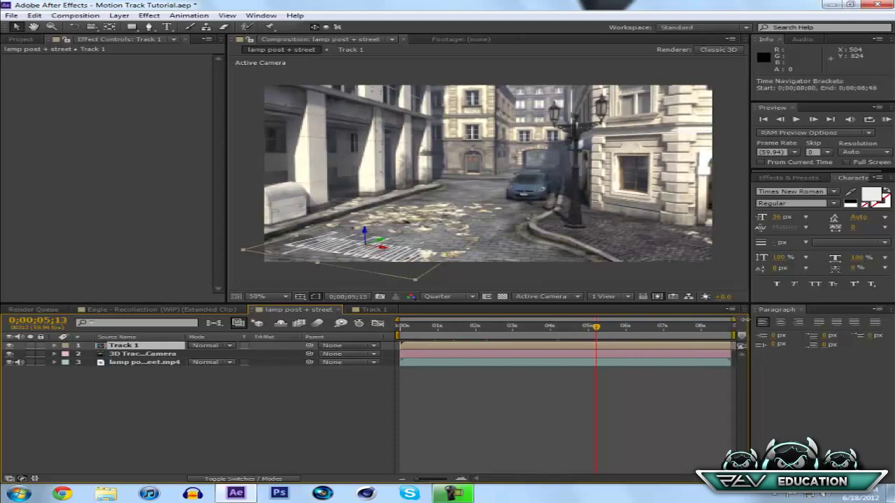
left_click(549, 329)
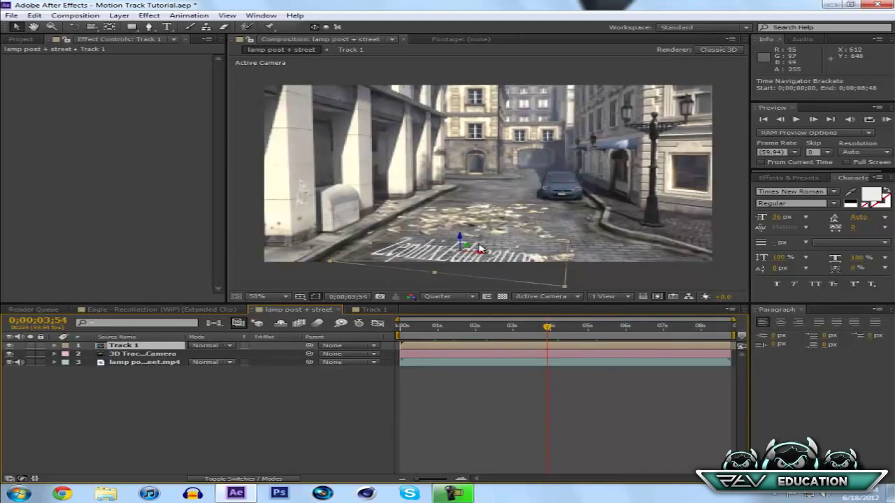
left_click(372, 309)
- Delete the ZephixEducation text layer and add a 1280 × 720 solid named Spectrum
left_click(142, 346)
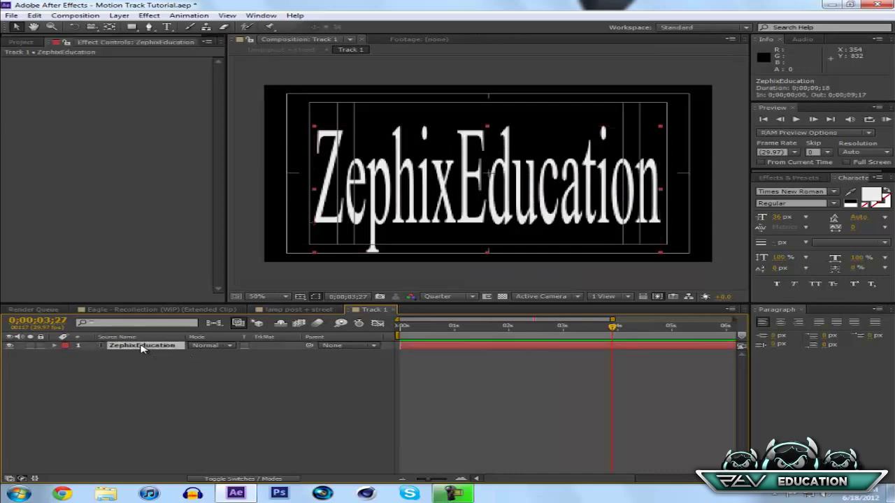
key("Delete")
right_click(141, 346)
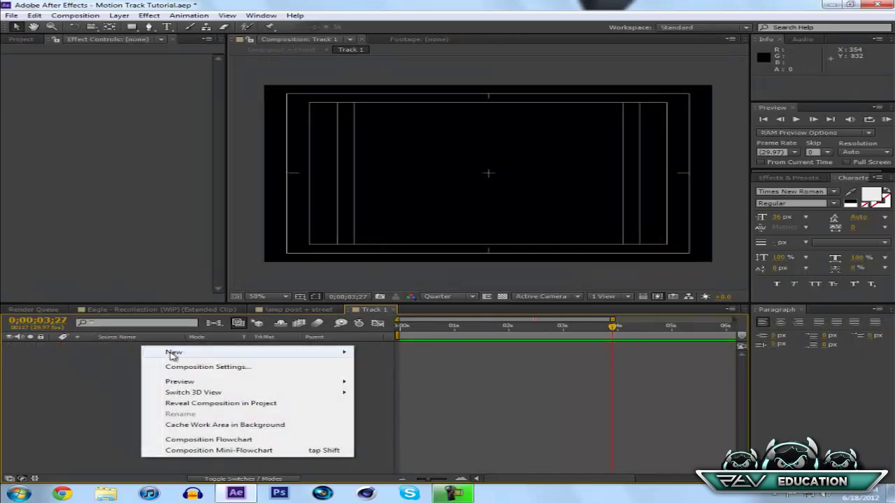
mouse_move(171, 352)
left_click(387, 378)
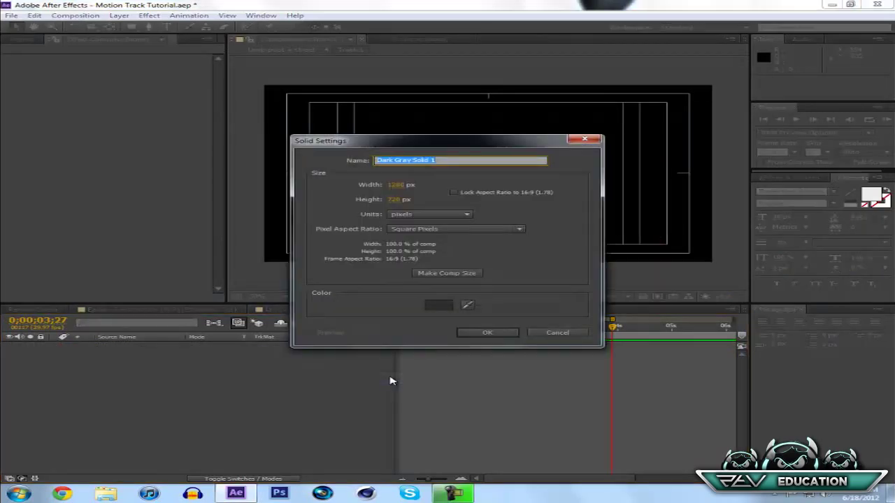
type("s")
key("Menu")
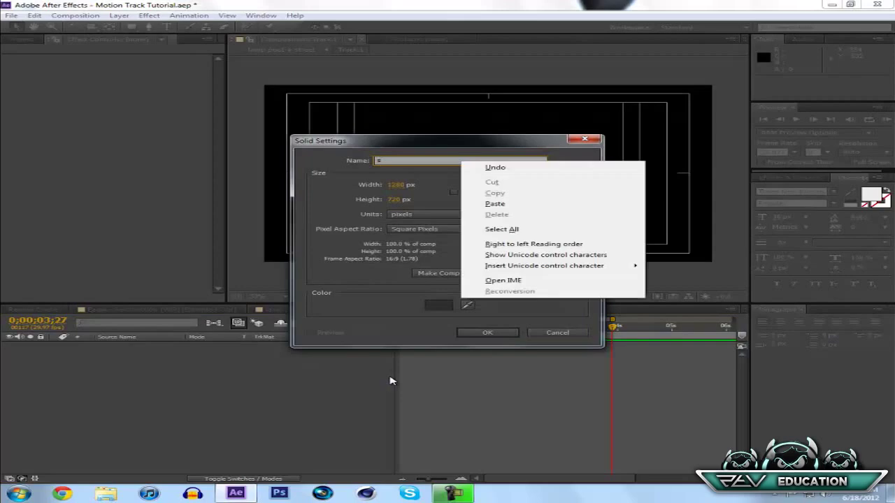
left_click(382, 159)
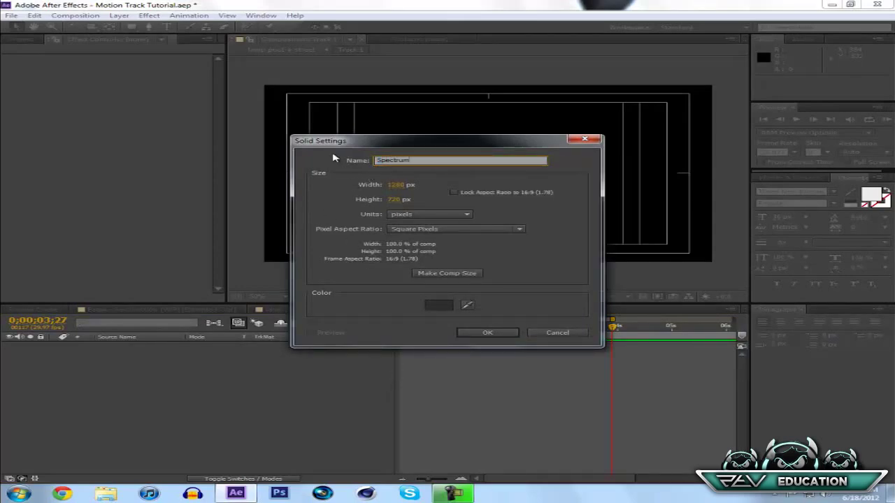
key("Return")
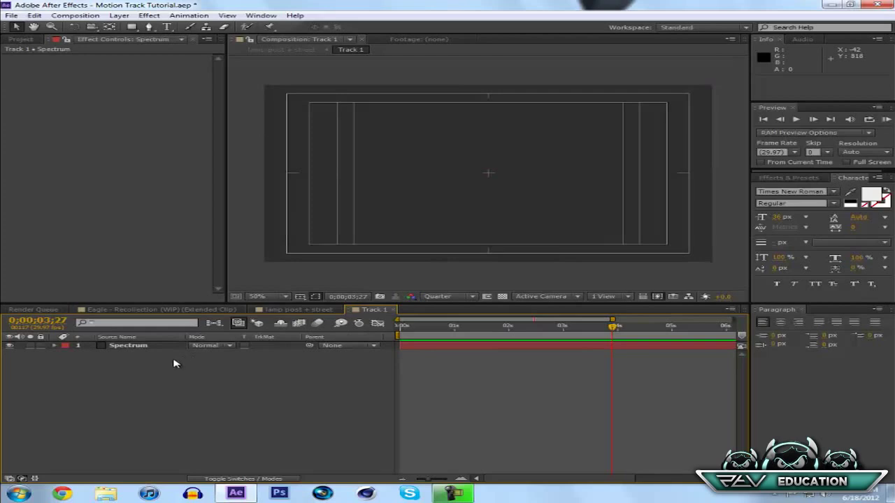
left_click(144, 347)
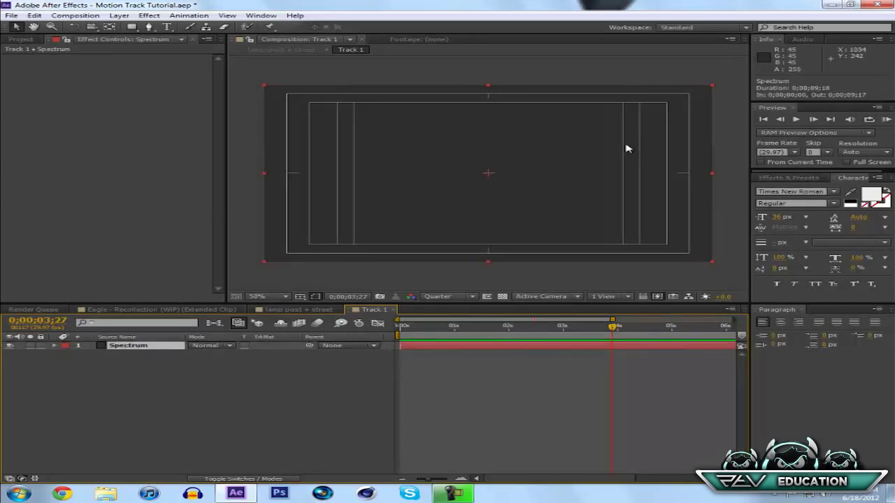
- Apply Audio Spectrum to the Spectrum layer with Start Point X 0 and End Point X 1280
left_click(149, 15)
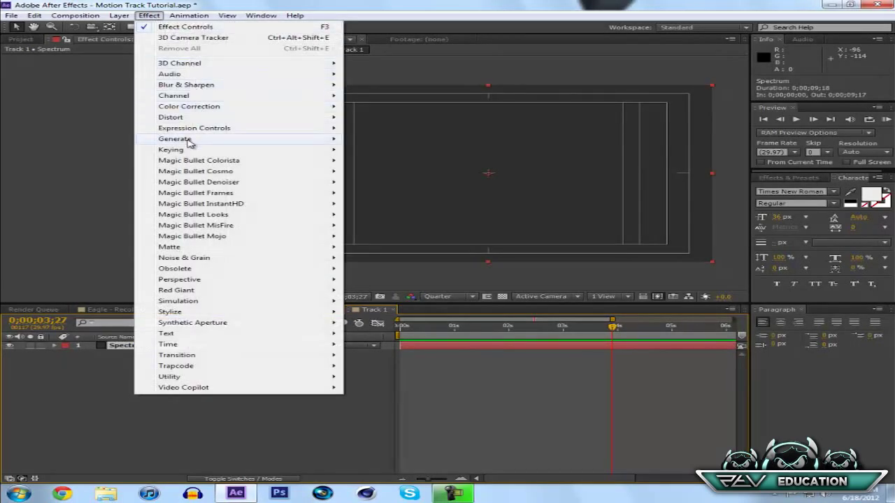
mouse_move(318, 140)
left_click(386, 161)
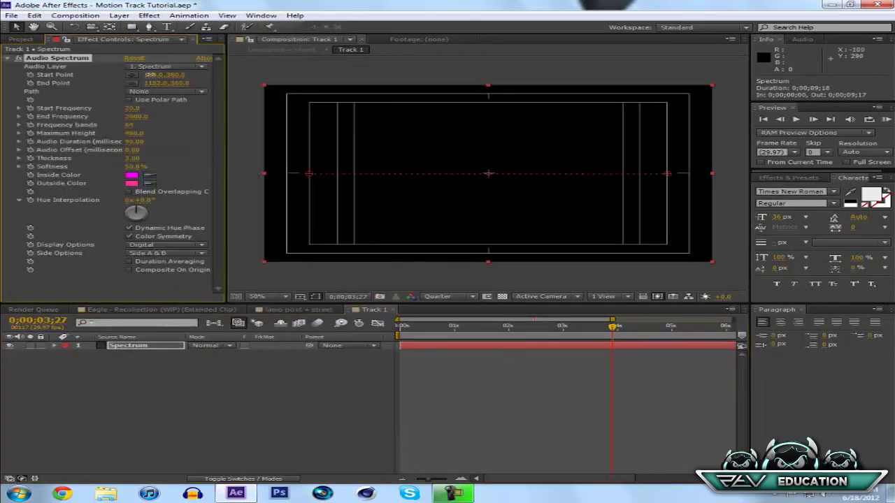
left_click(154, 74)
type("0")
key("Return")
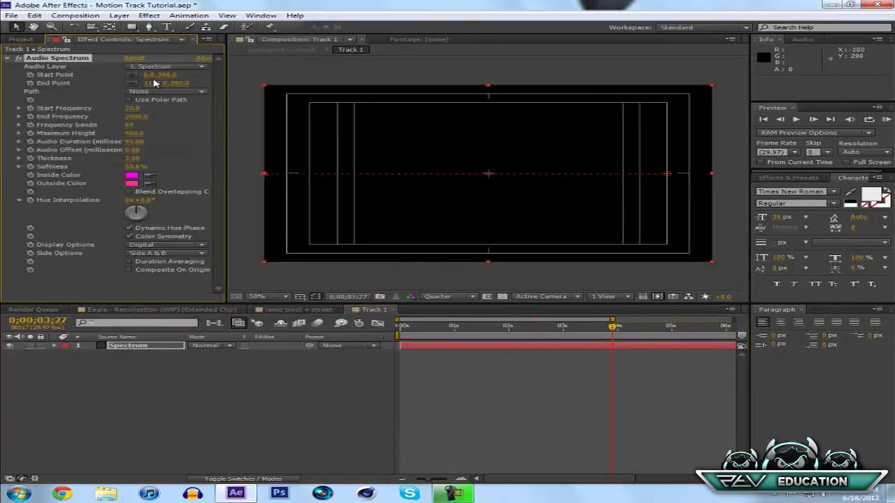
left_click(155, 82)
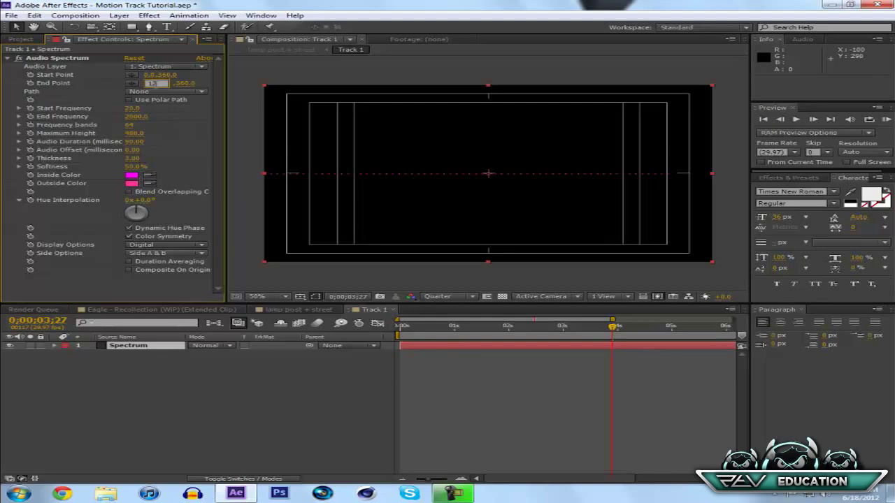
type("1280")
key("Return")
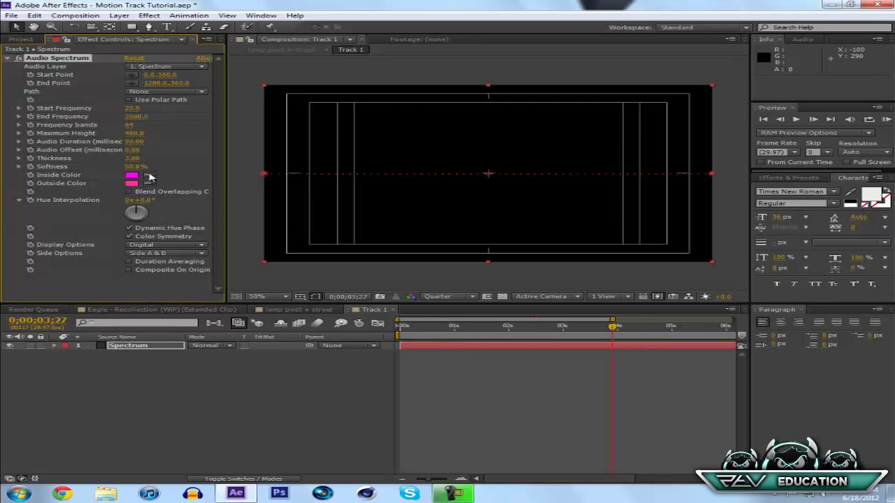
- Deselect the Spectrum layer and bring up the Project panel's item list
left_click(162, 381)
right_click(155, 390)
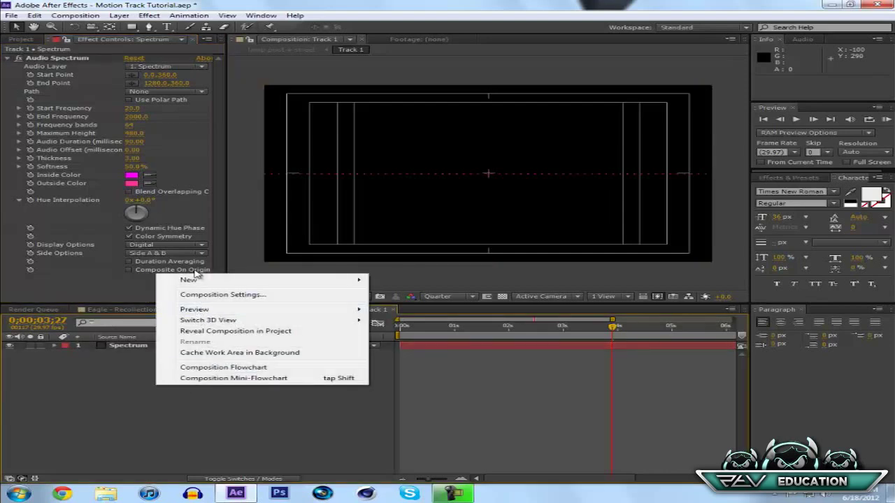
left_click(104, 376)
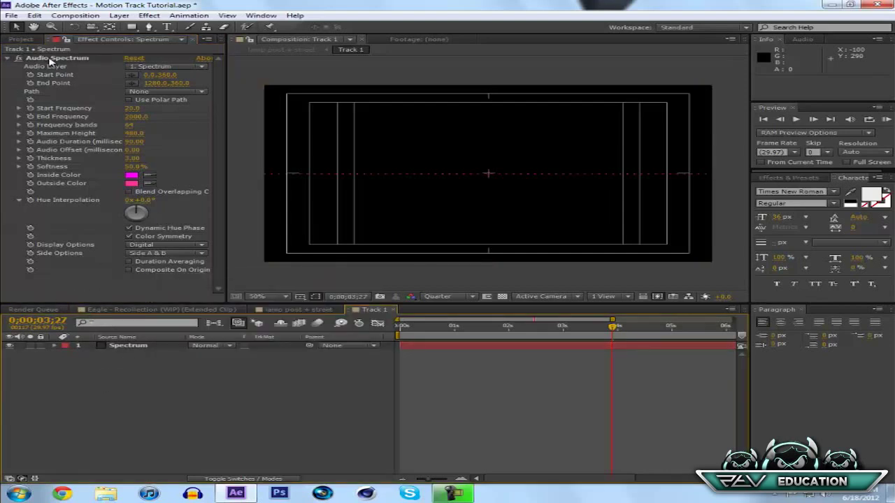
left_click(28, 40)
- Add the Eagle - Recollection comp below Spectrum, make it the Audio Layer, and save
left_click_drag(52, 128, 144, 353)
left_click(120, 39)
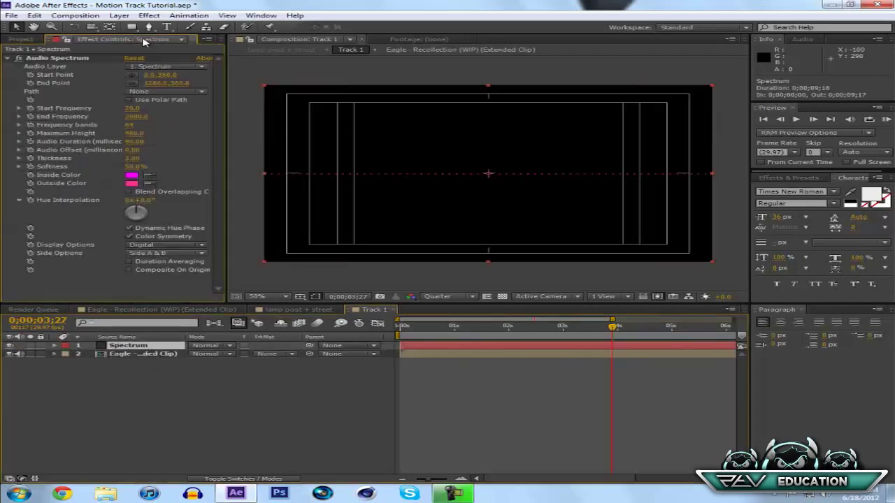
left_click(167, 66)
left_click(172, 102)
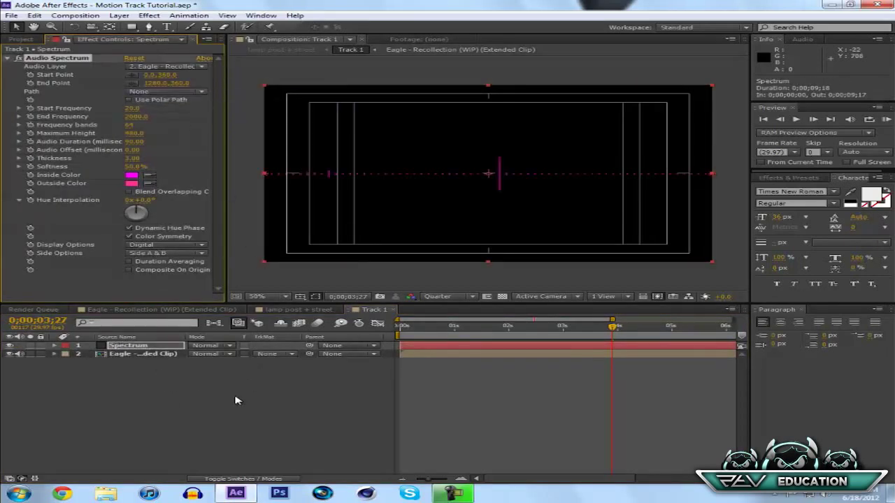
key("ctrl+s")
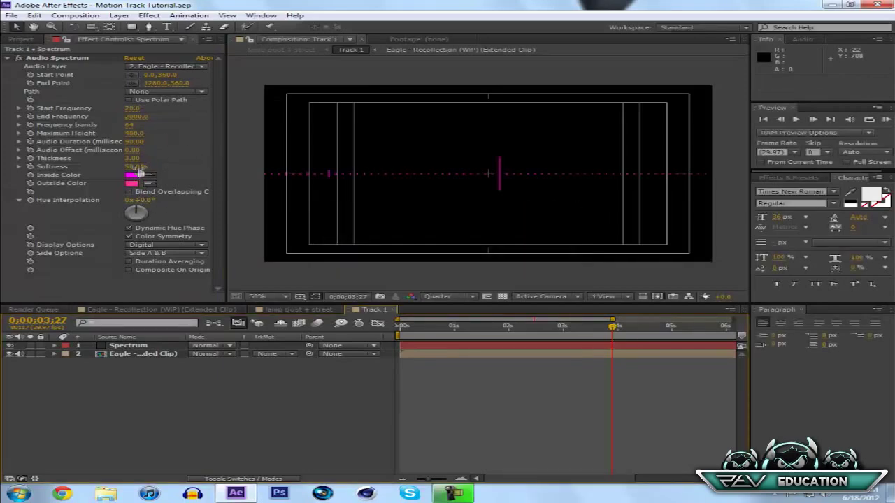
- Set the spectrum's Inside and Outside Color to green and save
left_click(133, 174)
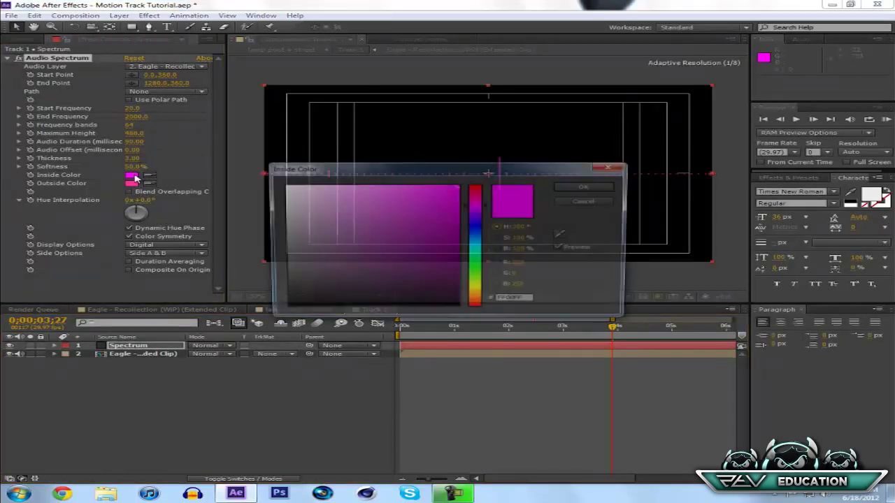
left_click(479, 268)
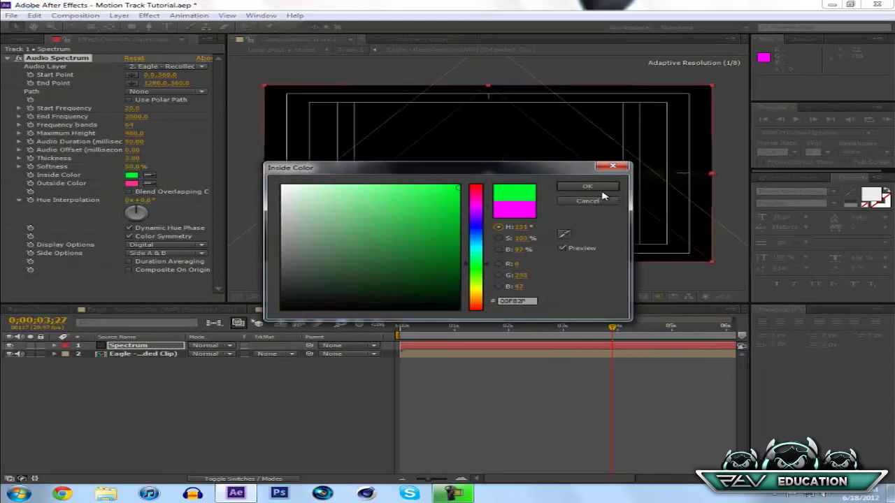
left_click(566, 188)
left_click(149, 183)
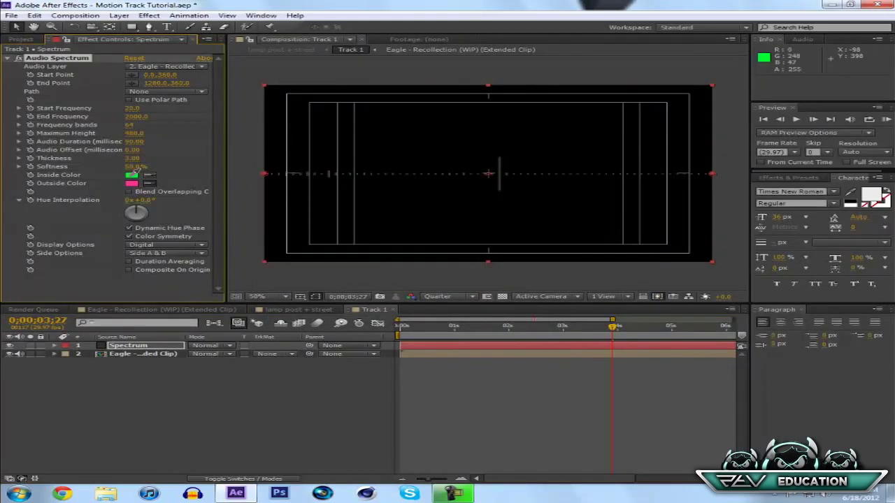
left_click(133, 174)
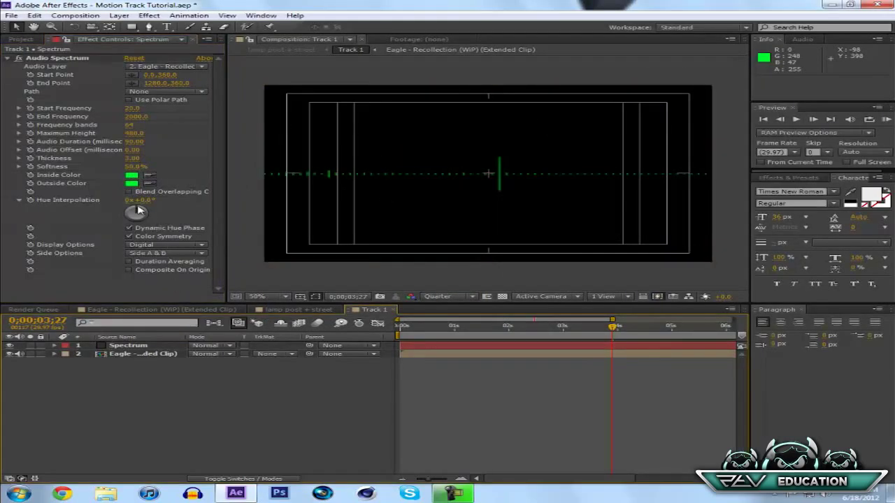
key("ctrl+s")
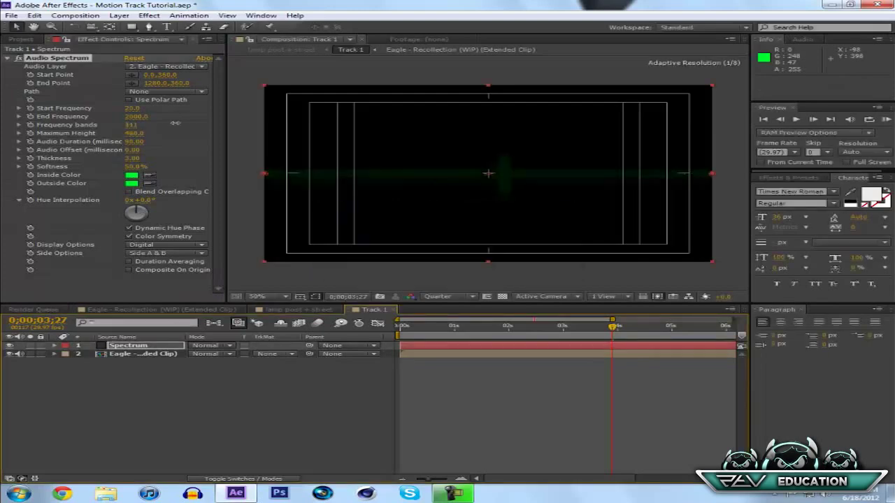
- Set Frequency bands to 150 and save the project
left_click_drag(129, 124, 137, 131)
left_click(135, 125)
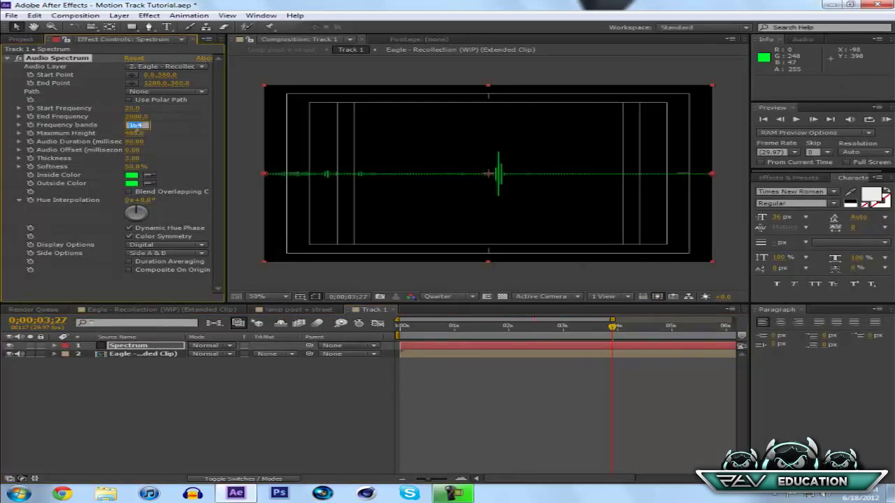
type("150")
key("Return")
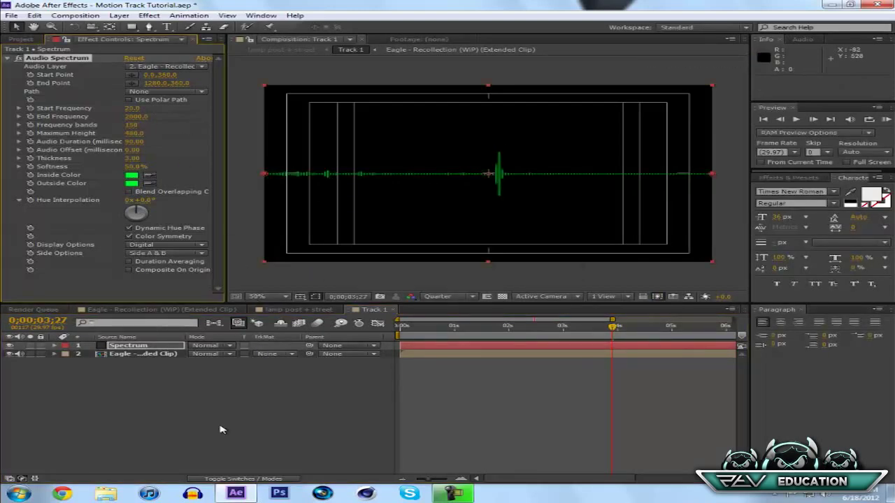
key("ctrl+s")
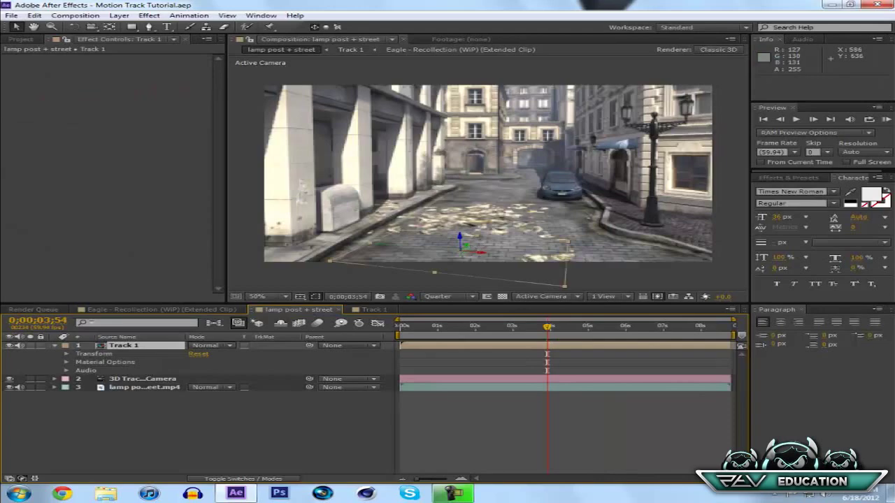
- Check Track 1's tracking between 0;00;03;14 and 0;00;06;37, then collapse its properties
left_click(522, 326)
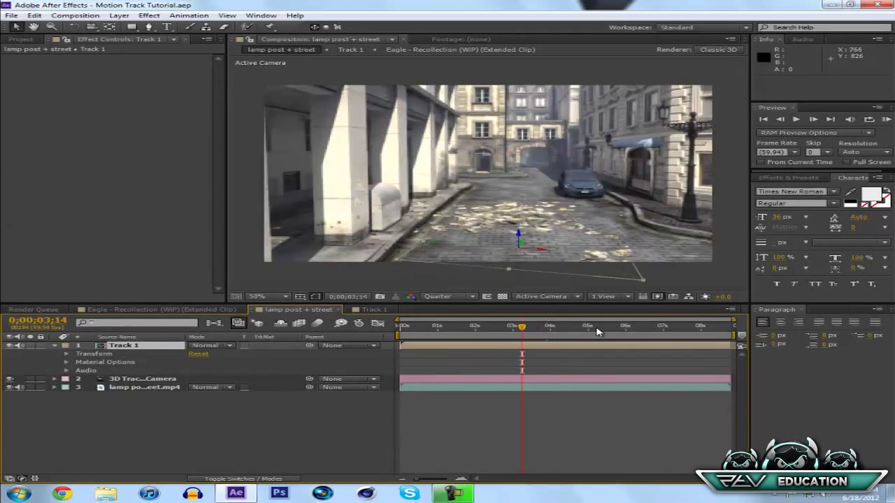
left_click(597, 328)
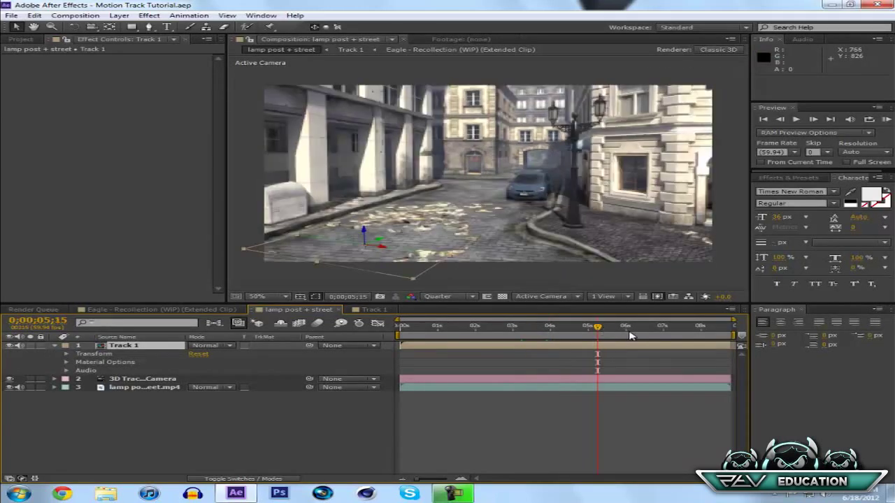
left_click(650, 328)
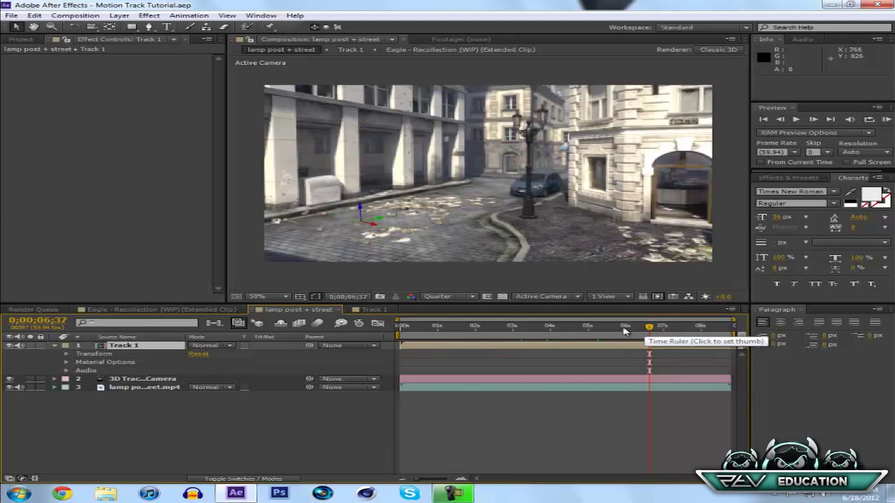
left_click(534, 328)
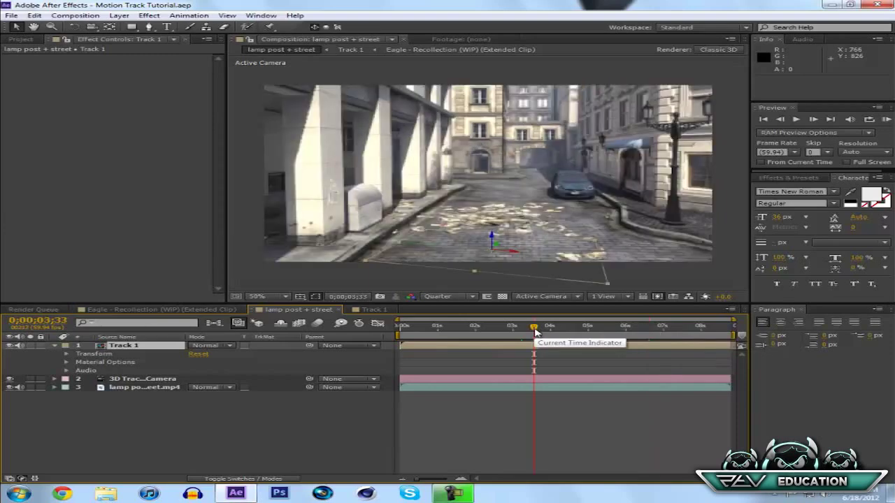
left_click(557, 327)
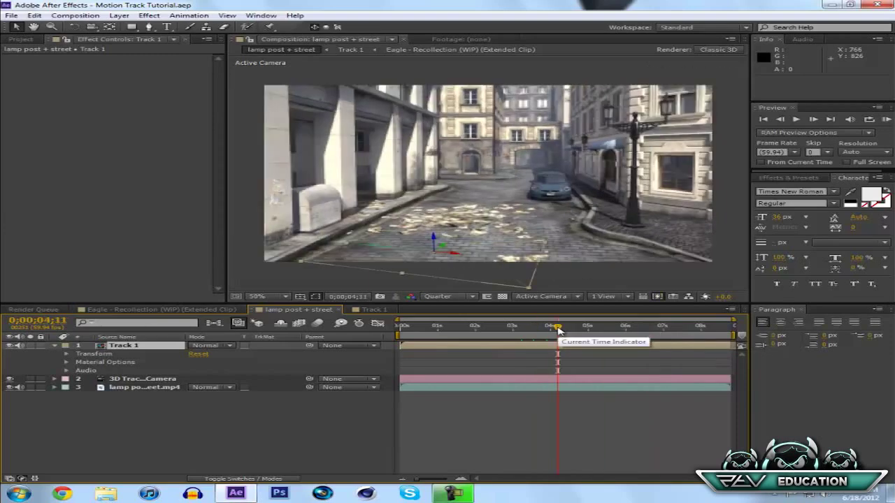
left_click(539, 327)
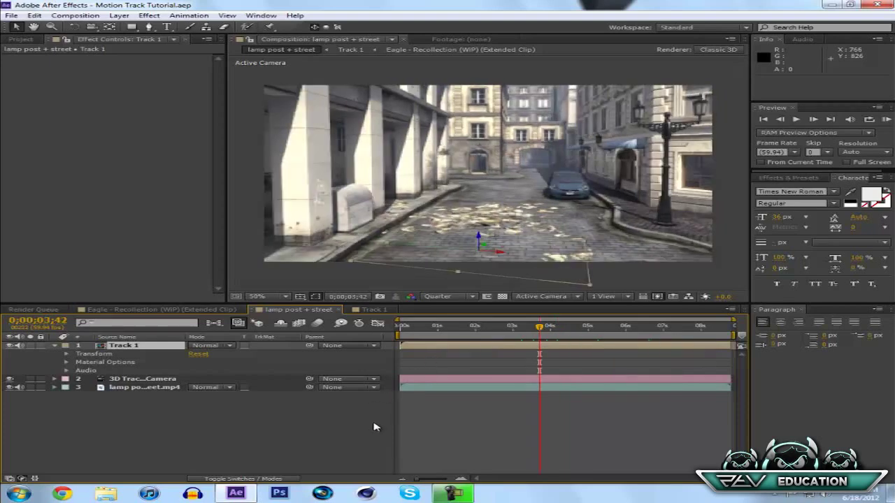
left_click(55, 345)
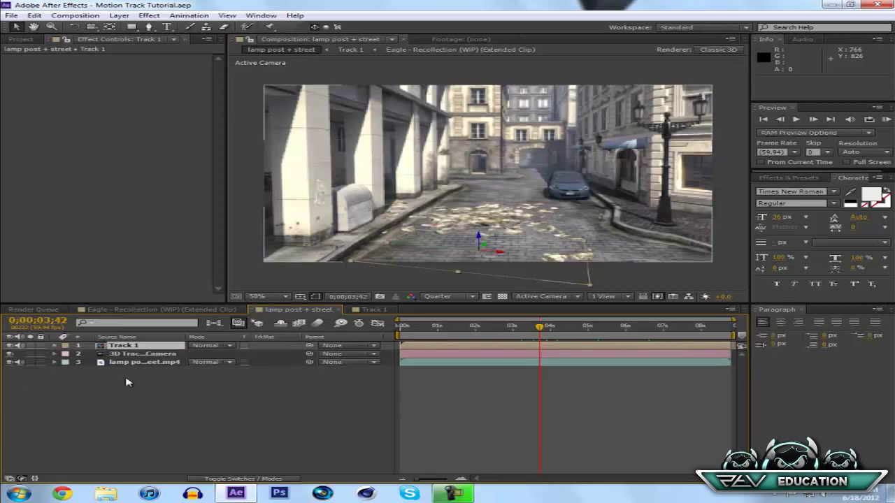
left_click(129, 377)
left_click(136, 347)
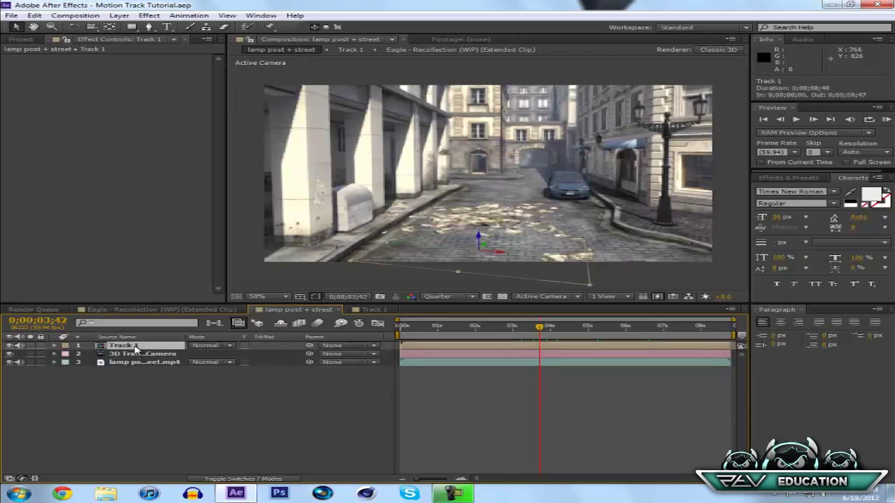
left_click(373, 310)
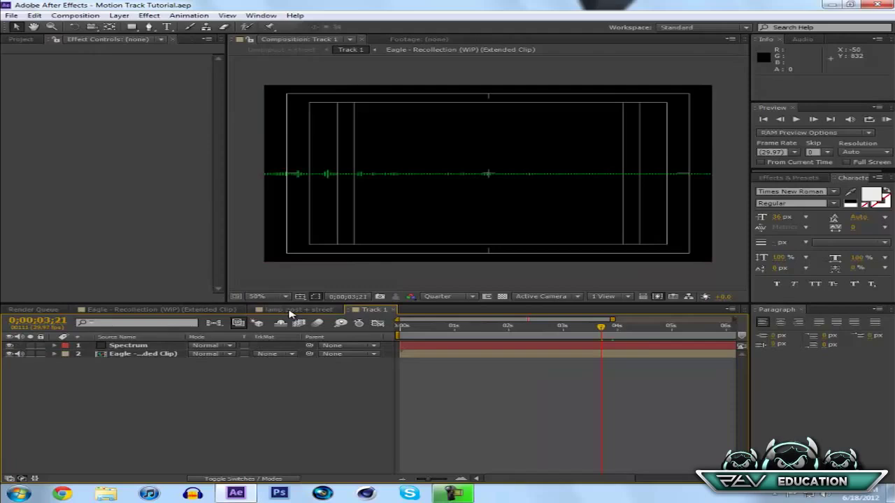
left_click(295, 310)
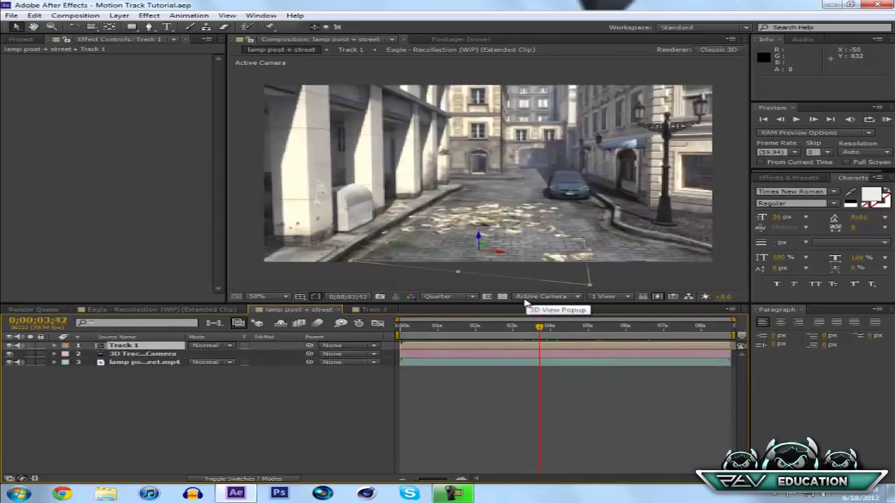